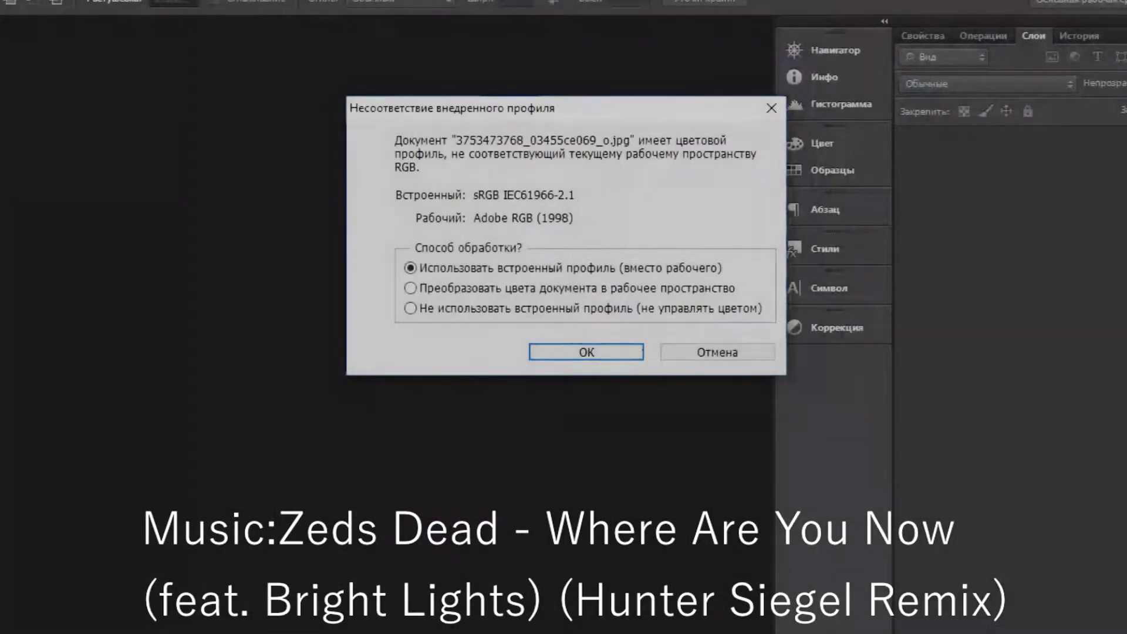
# Step: Open the bark JPG with its embedded profile and apply the NVIDIA NormalMapFilter
pyautogui.press('Return')
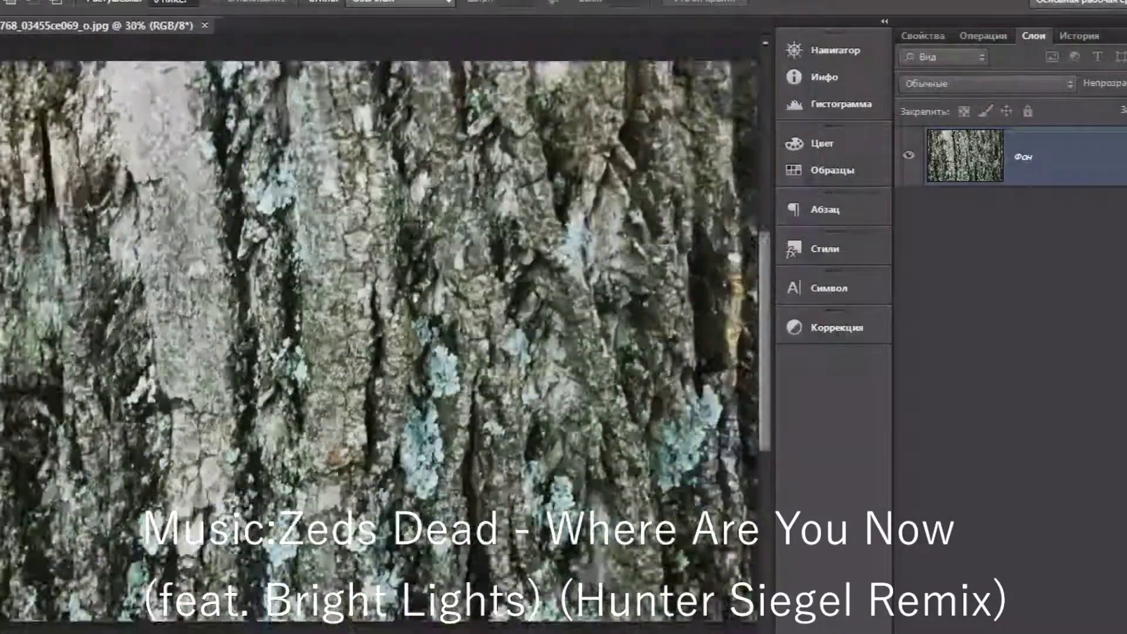
pyautogui.hotkey('alt', 'f')
pyautogui.press('Right')
pyautogui.press('Right')
pyautogui.press('Right')
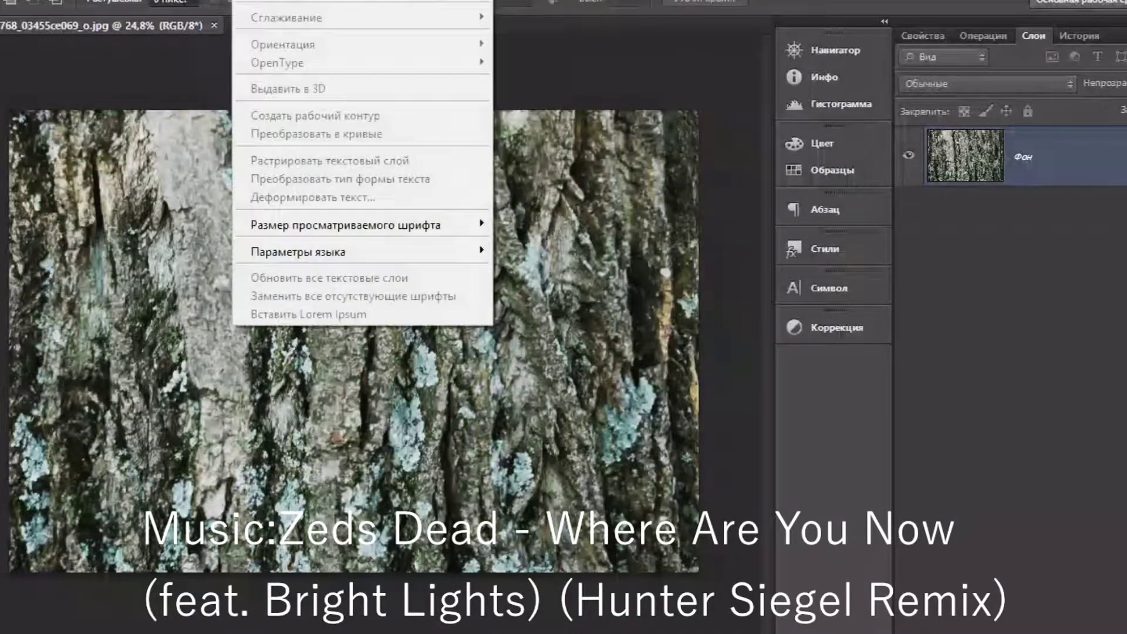
pyautogui.click(711, 352)
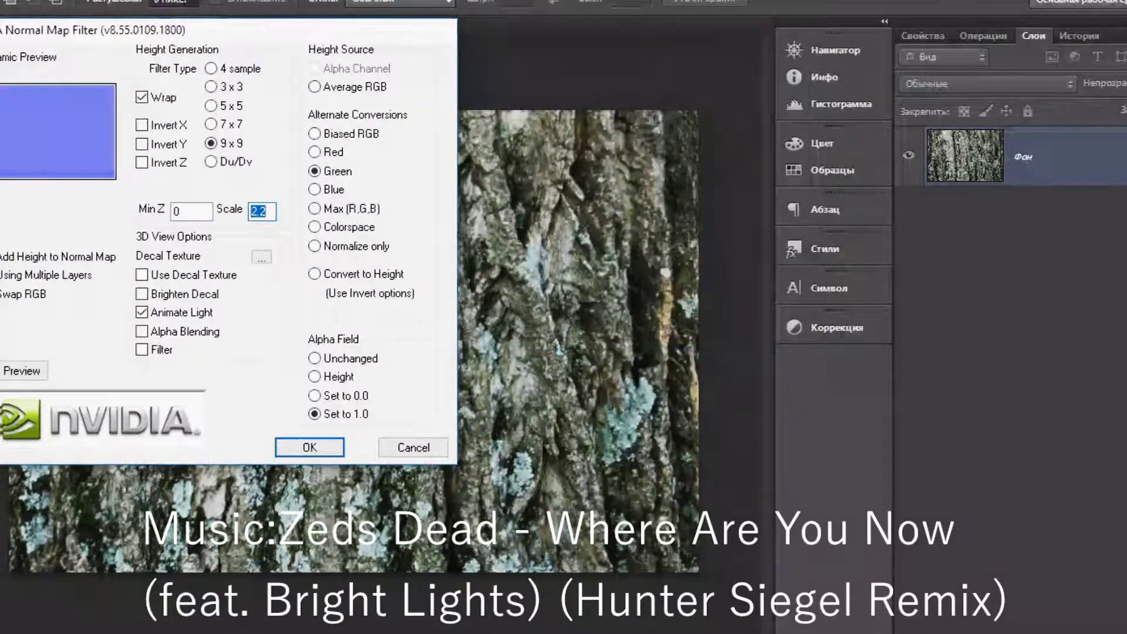
pyautogui.press('Return')
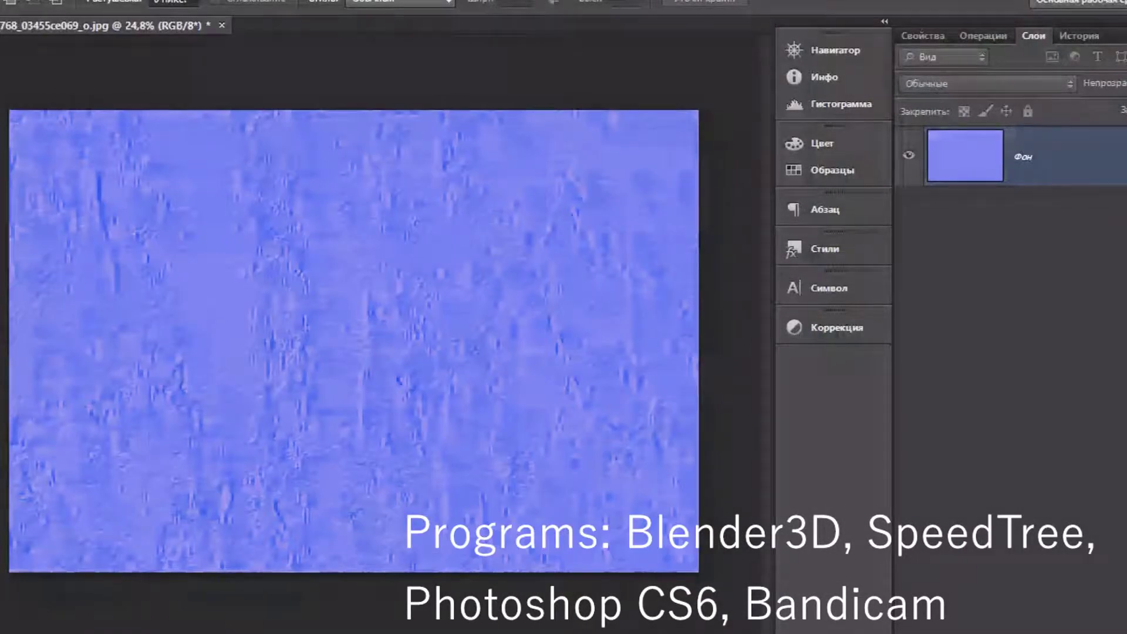
# Step: Save the bark normal map as a JPEG in Загрузки\texture_003, then revert to the original photo
pyautogui.click(88, 211)
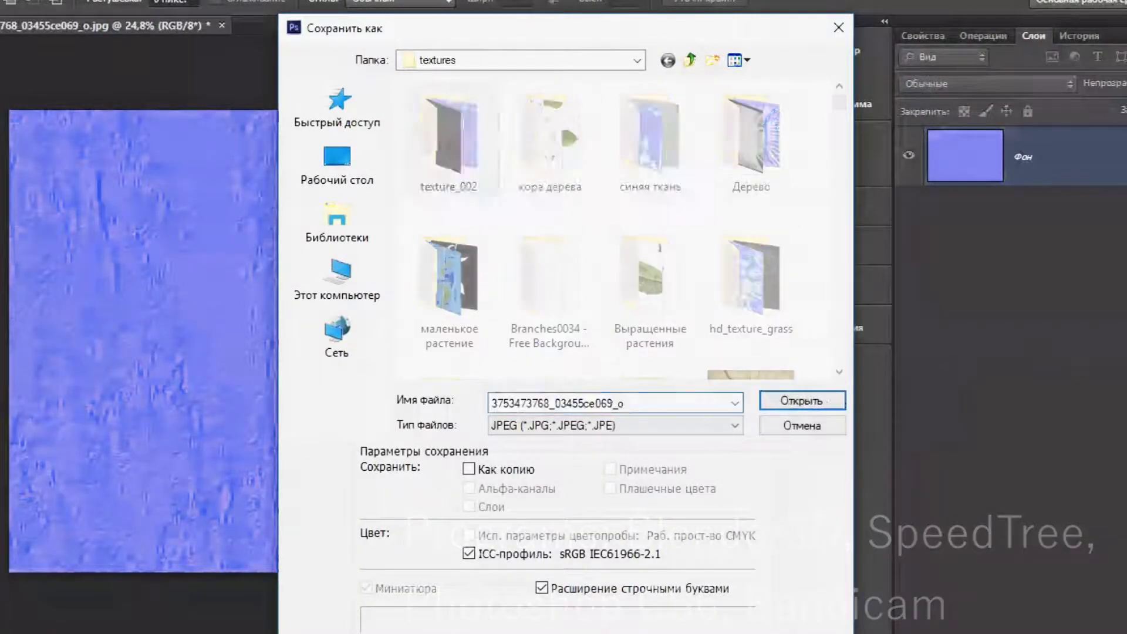
pyautogui.doubleClick(450, 136)
pyautogui.click(637, 60)
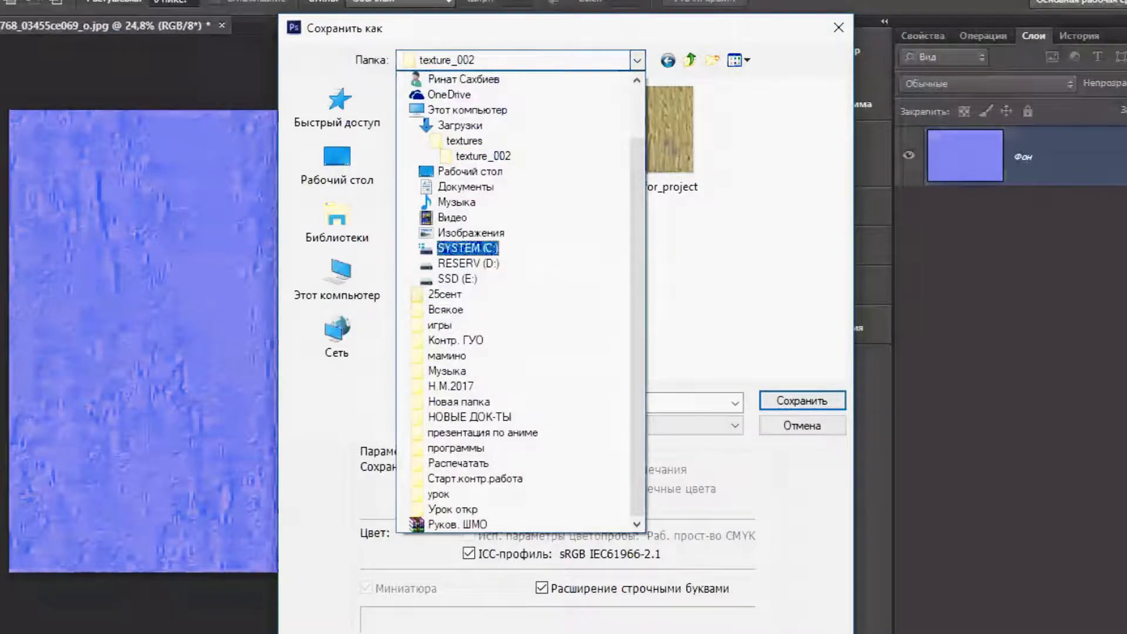
pyautogui.click(464, 140)
pyautogui.press('Up')
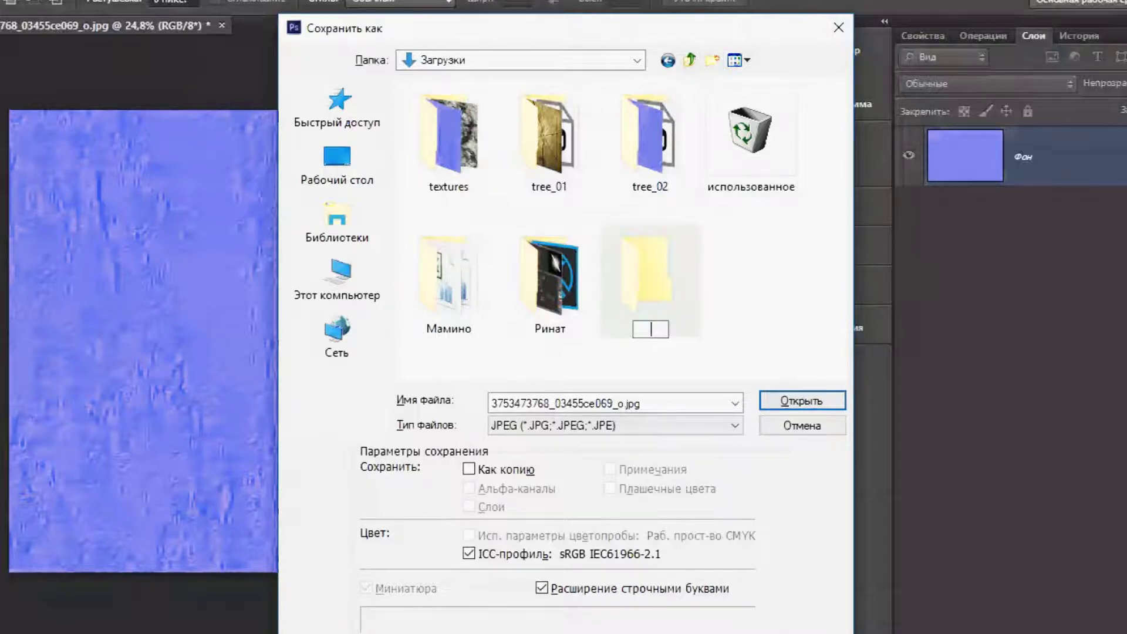
pyautogui.write('texture_003')
pyautogui.press('Return')
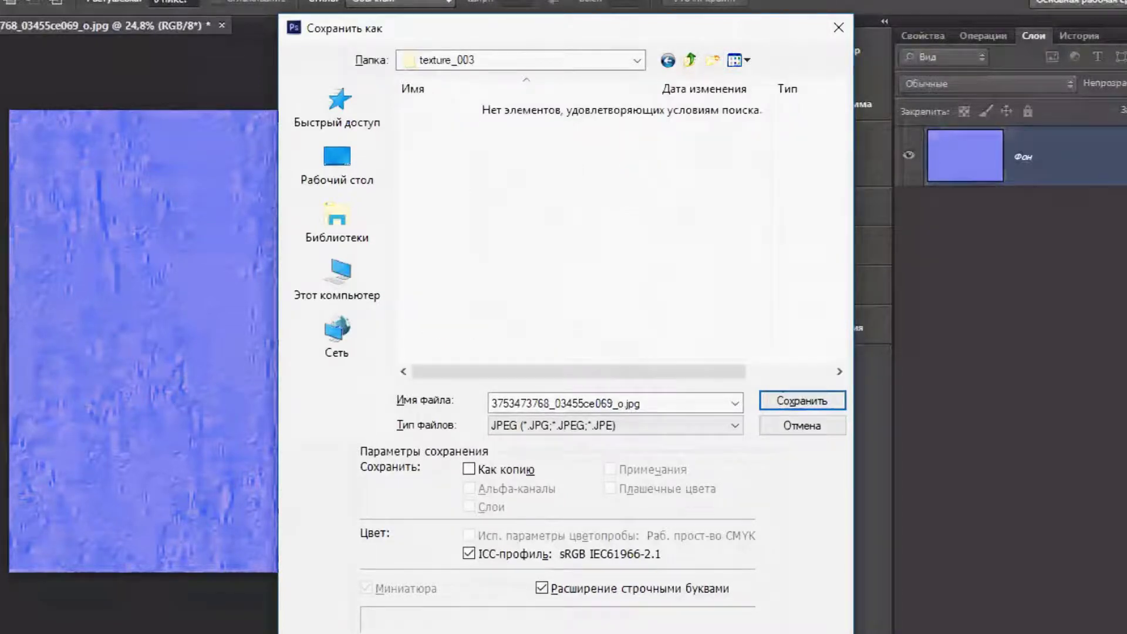
pyautogui.press('Return')
pyautogui.press('Return')
pyautogui.hotkey('ctrl', 'z')
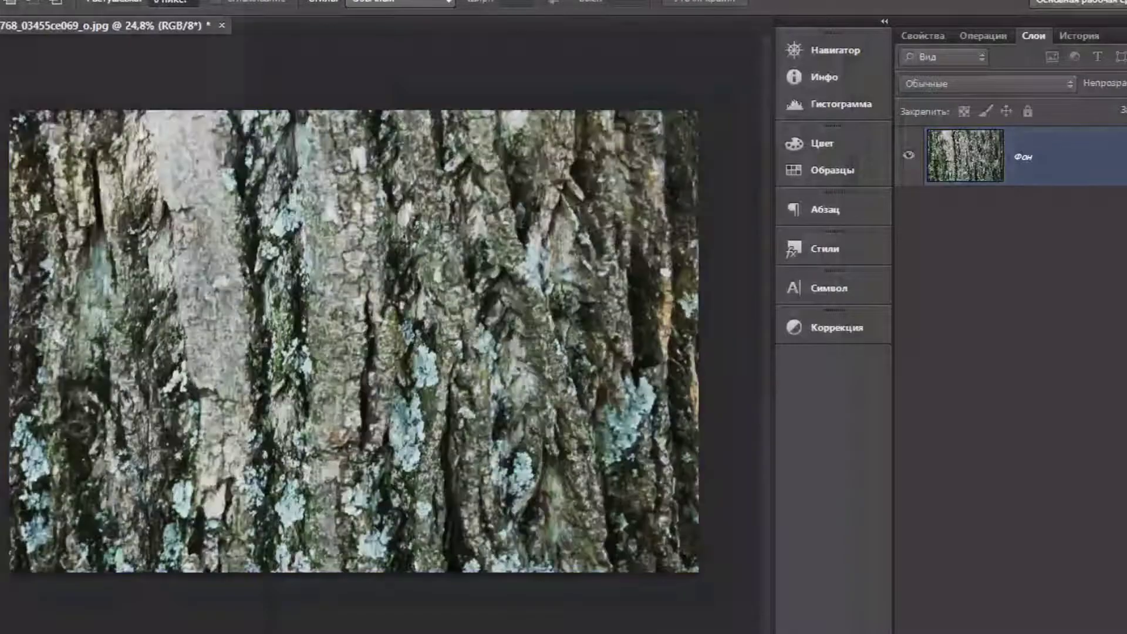
# Step: Convert the bark to grayscale and boost contrast with Levels, white point 210
pyautogui.hotkey('shift', 'ctrl', 's')
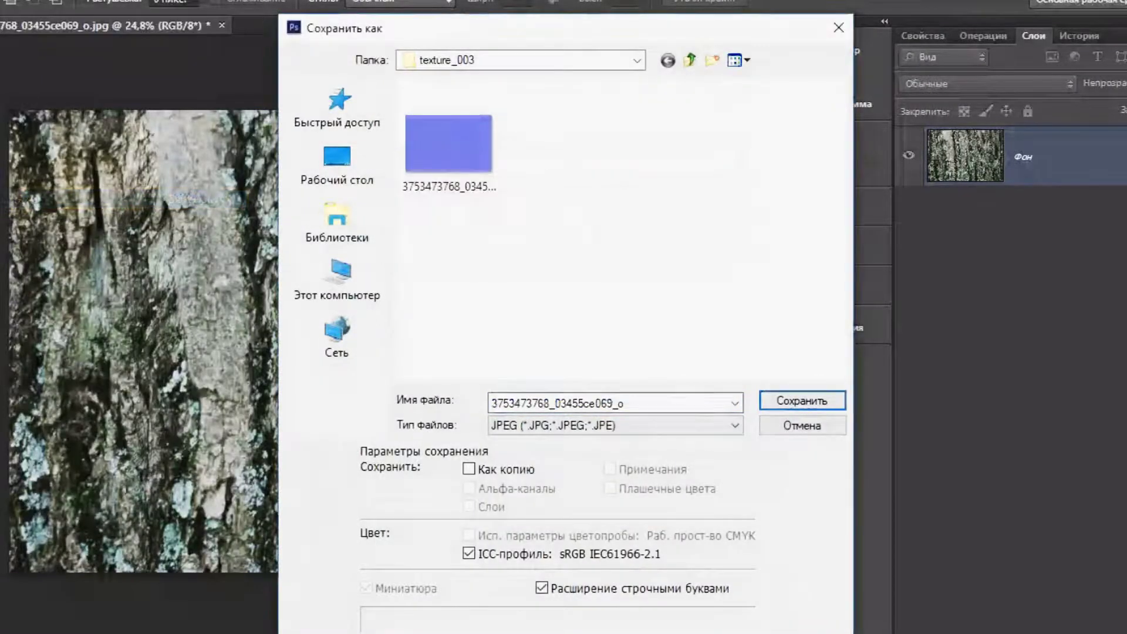
pyautogui.press('Return')
pyautogui.press('Return')
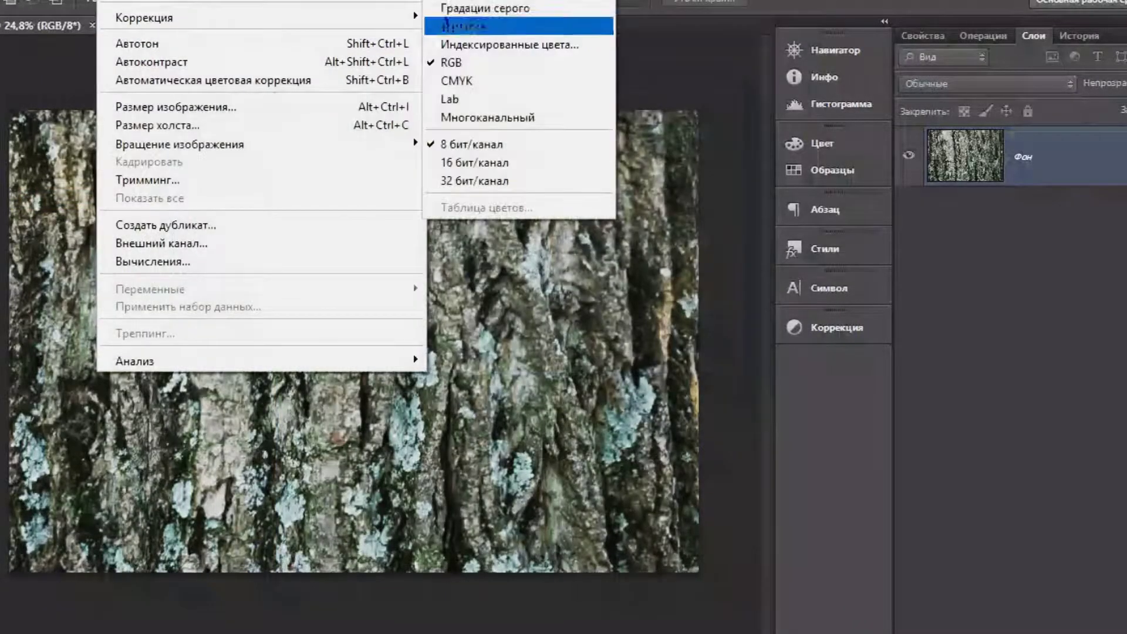
pyautogui.press('Return')
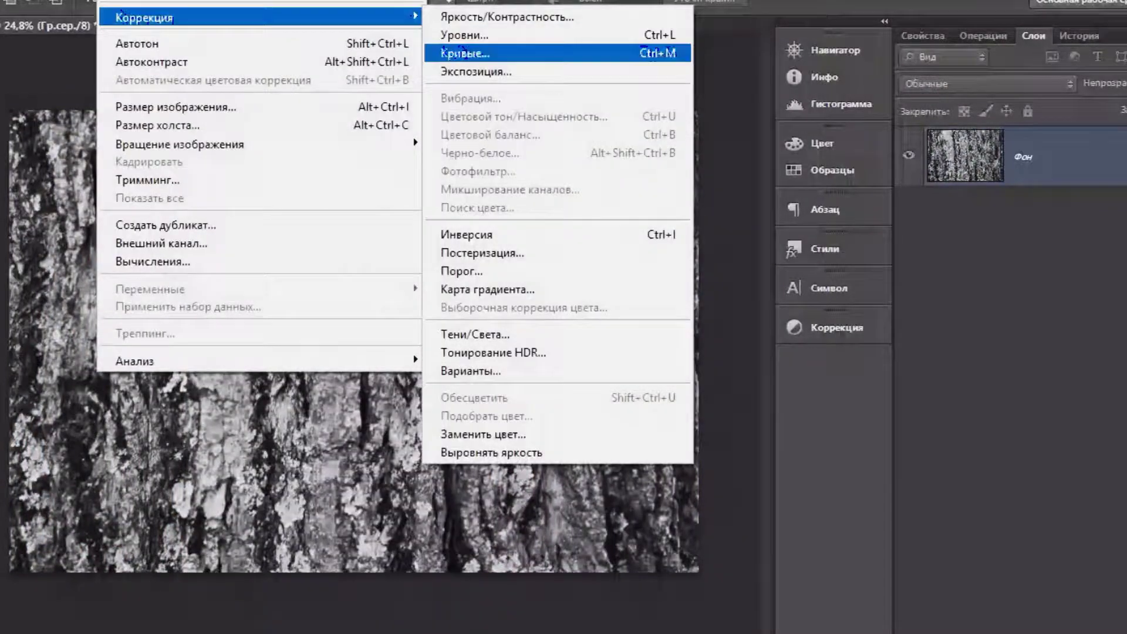
pyautogui.hotkey('ctrl', 'l')
pyautogui.write('50210')
pyautogui.press('Return')
# Step: Save the grayscale bark as sssd.jpg in texture_003 and unlock the Background layer as Layer 0
pyautogui.hotkey('alt', 'f')
pyautogui.hotkey('shift', 'ctrl', 's')
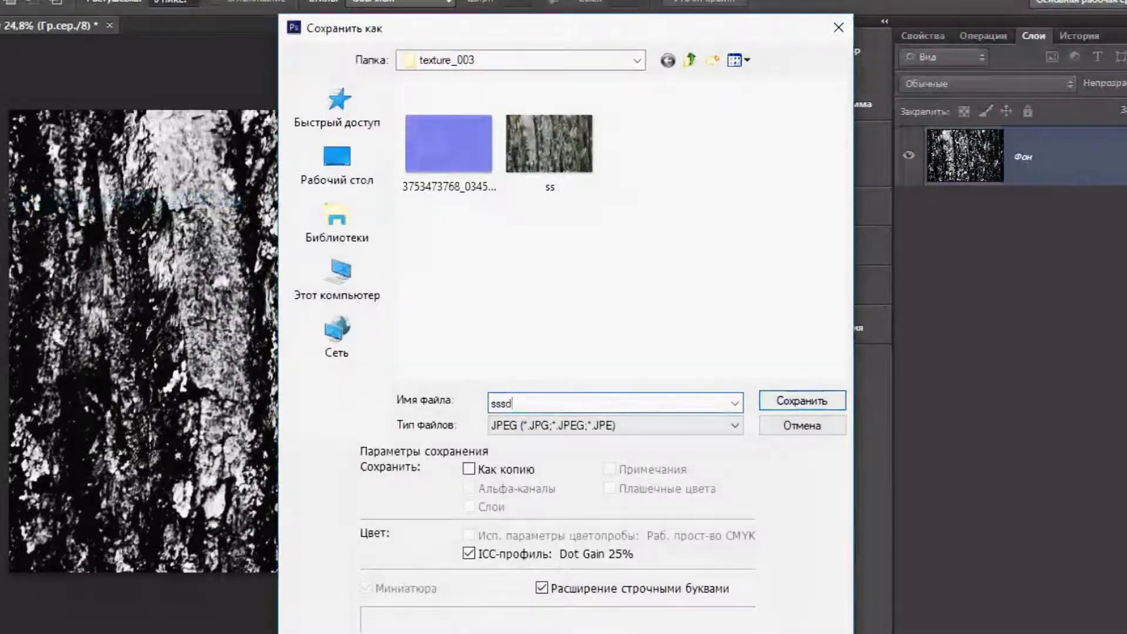
pyautogui.press('Return')
pyautogui.press('Return')
pyautogui.doubleClick(1033, 155)
pyautogui.press('Return')
pyautogui.rightClick(1086, 155)
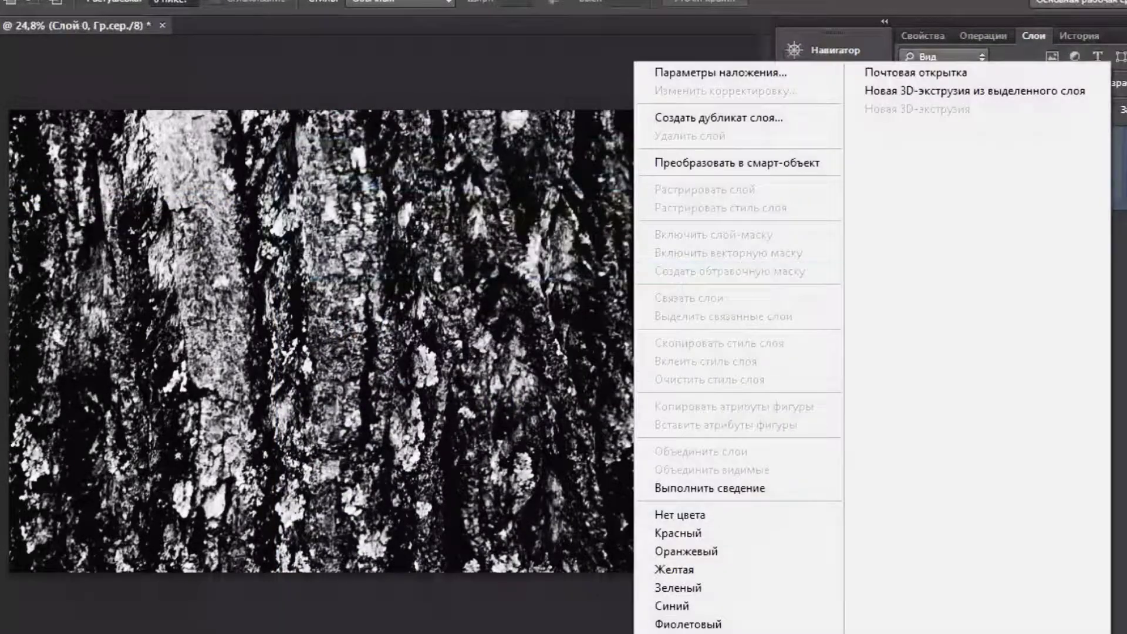
# Step: Place the Ulmus leaf from Explorer, then cancel the placement
pyautogui.hotkey('alt', 'Tab')
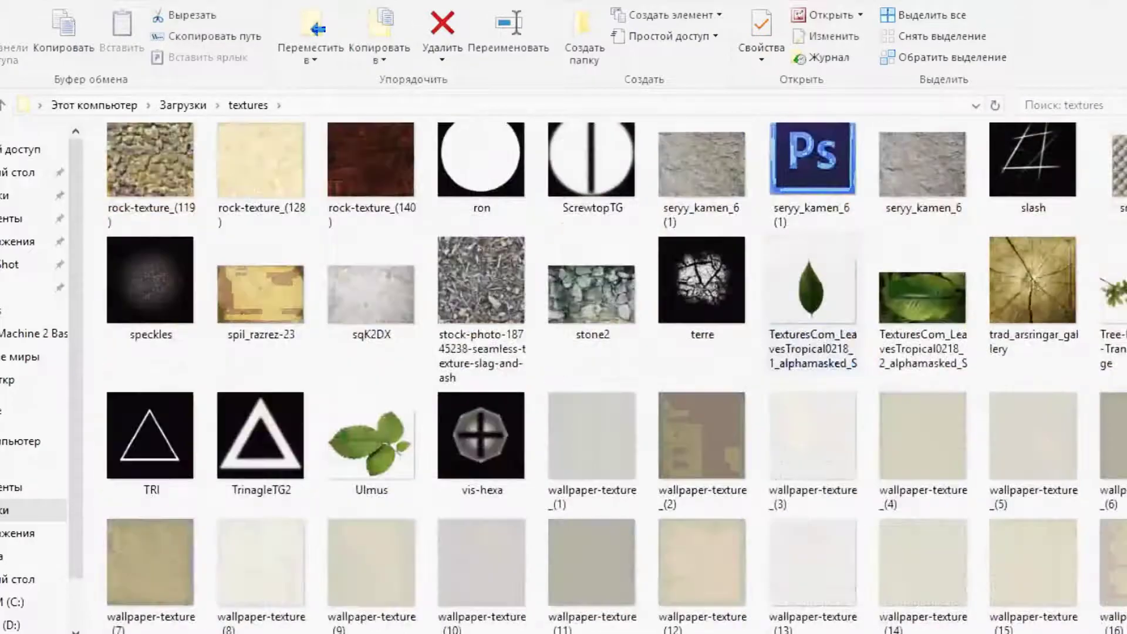
pyautogui.hotkey('alt', 'Tab')
pyautogui.hotkey('alt', 'Tab')
pyautogui.press('Tab')
pyautogui.press('Tab')
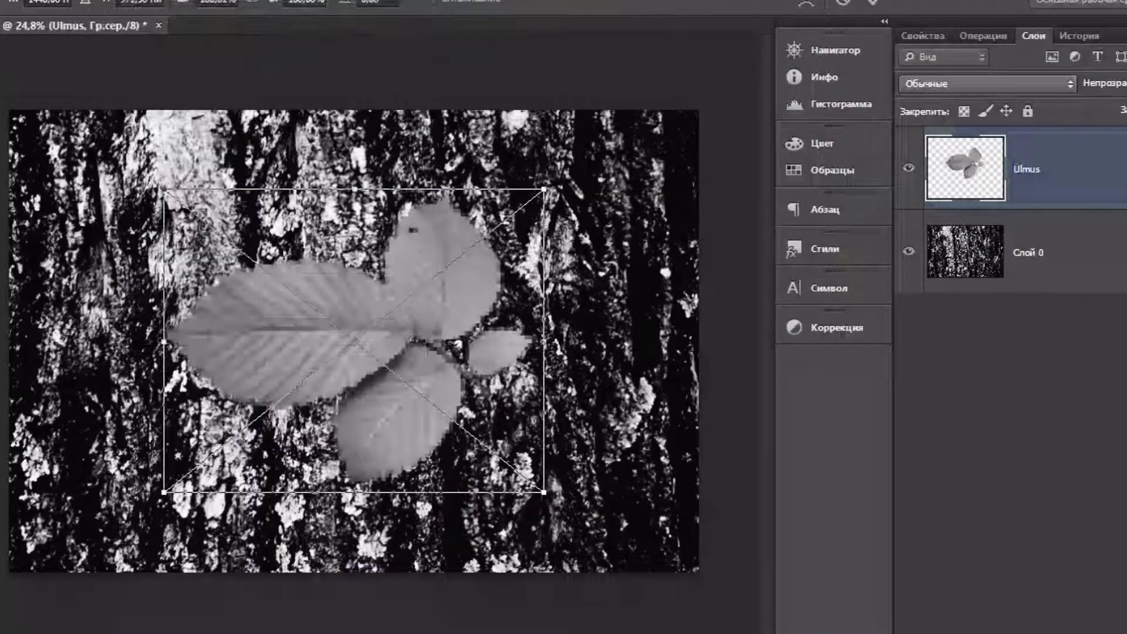
pyautogui.press('Escape')
# Step: Close the bark document without saving and open the Ulmus leaf image at 100%
pyautogui.click(162, 25)
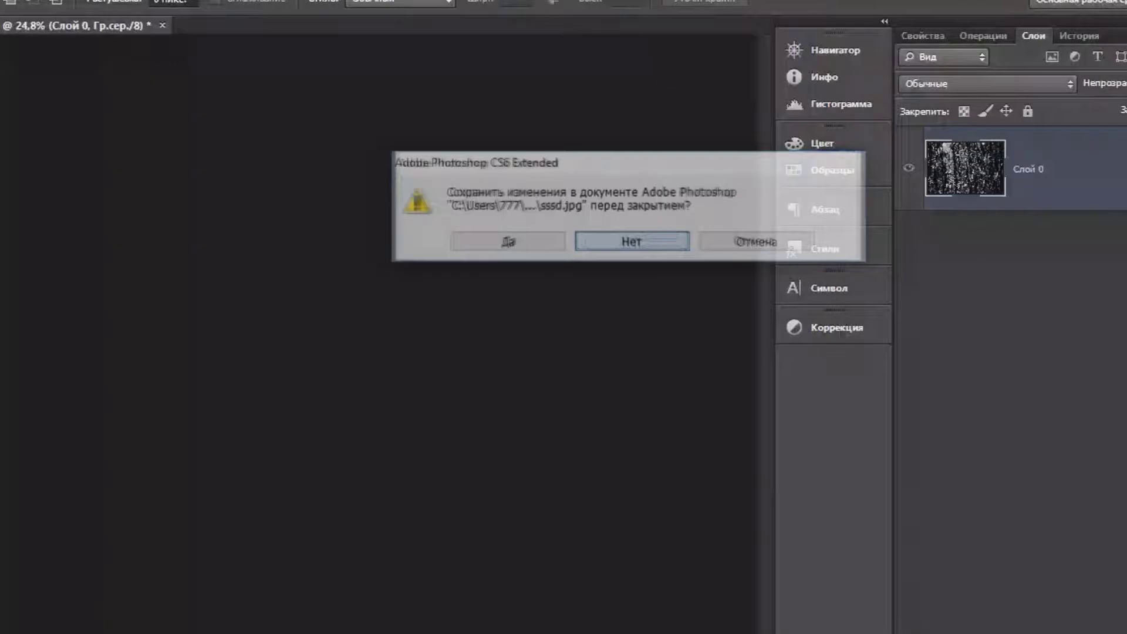
pyautogui.click(629, 242)
pyautogui.moveTo(458, 297); pyautogui.dragTo(458, 297)
pyautogui.keyDown('alt'); pyautogui.scroll(5, 411, 293); pyautogui.keyUp('alt')
pyautogui.hotkey('ctrl', '1')
# Step: Save a PNG copy of the Ulmus leaf
pyautogui.hotkey('alt', 'e')
pyautogui.press('Escape')
pyautogui.hotkey('alt', 'f')
pyautogui.hotkey('ctrl', 'shift', 's')
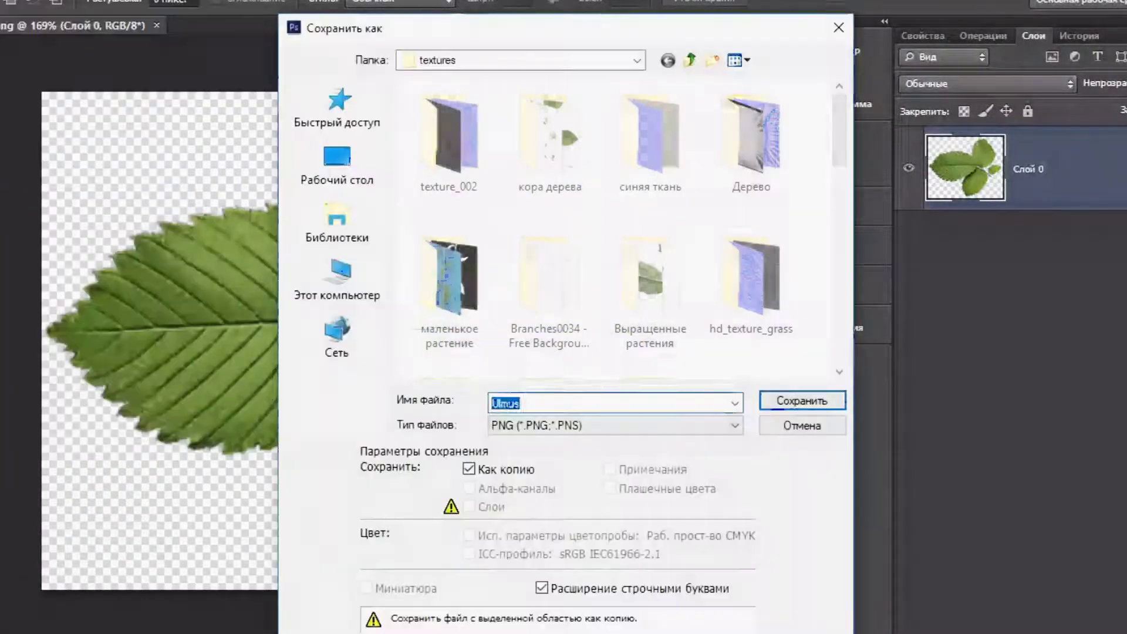
pyautogui.press('Return')
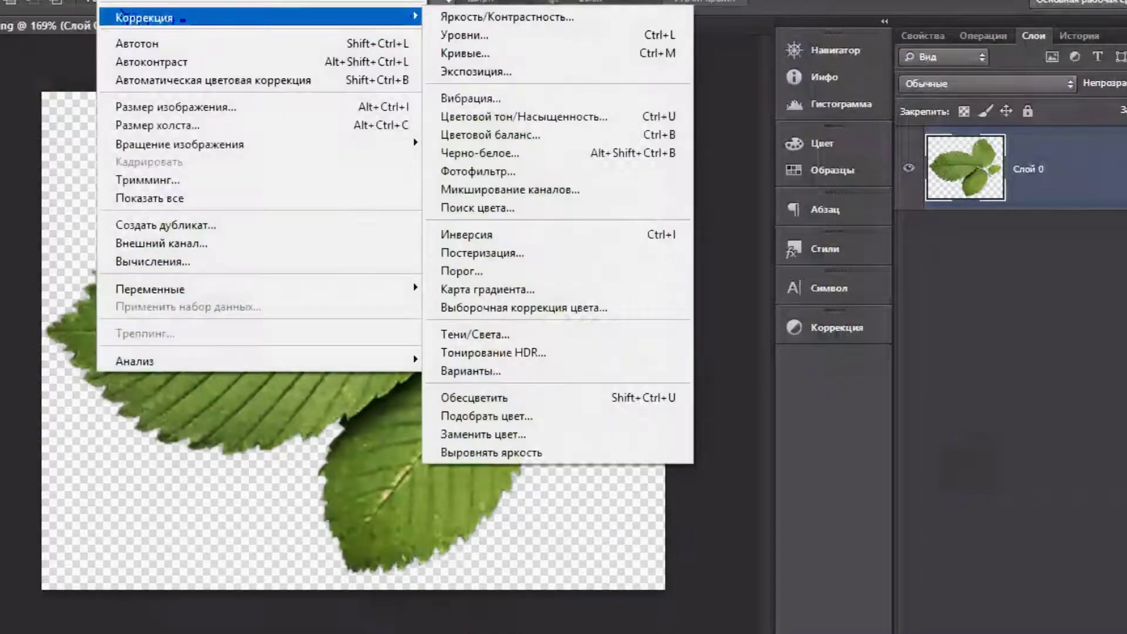
# Step: Convert the leaf to grayscale and apply Levels with black 97 and white 198
pyautogui.click(485, 8)
pyautogui.click(491, 259)
pyautogui.hotkey('ctrl', 'm')
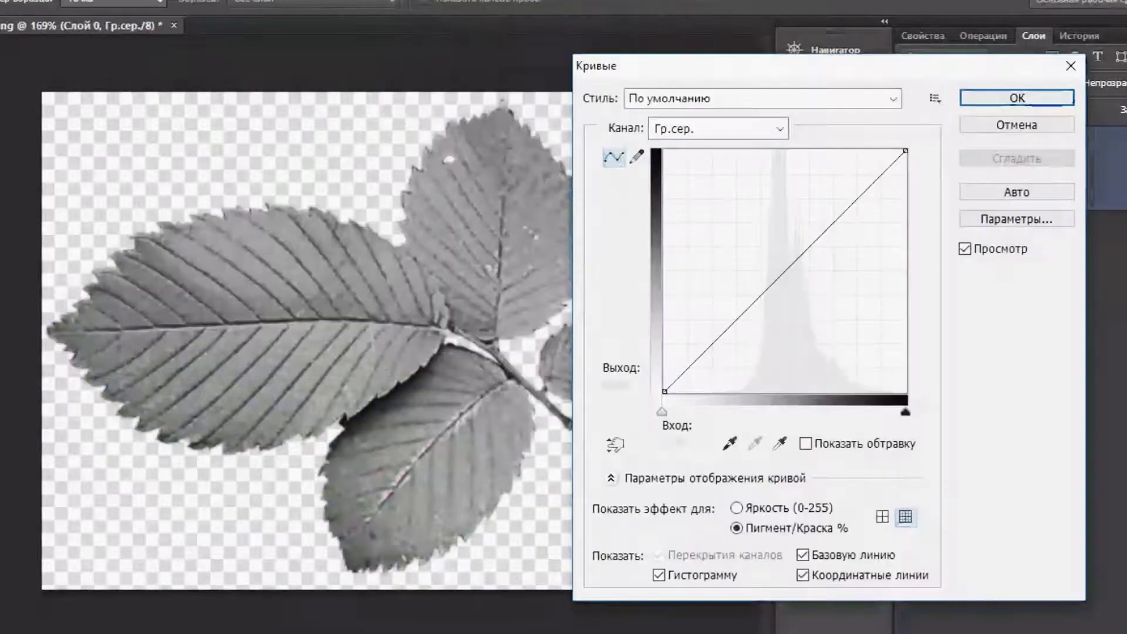
pyautogui.moveTo(764, 270)
pyautogui.mouseDown()
pyautogui.moveTo(741, 295)
pyautogui.moveTo(765, 292)
pyautogui.mouseUp()
pyautogui.press('Escape')
pyautogui.click(121, 14)
pyautogui.click(463, 35)
pyautogui.write('97')
pyautogui.press('Tab')
pyautogui.press('Tab')
pyautogui.write('198')
pyautogui.press('Return')
# Step: Save the grayscale leaf as Ulmussds.png in texture_003
pyautogui.hotkey('alt', 'f')
pyautogui.press('Up')
pyautogui.press('Up')
pyautogui.press('Up')
pyautogui.press('Return')
pyautogui.press('Escape')
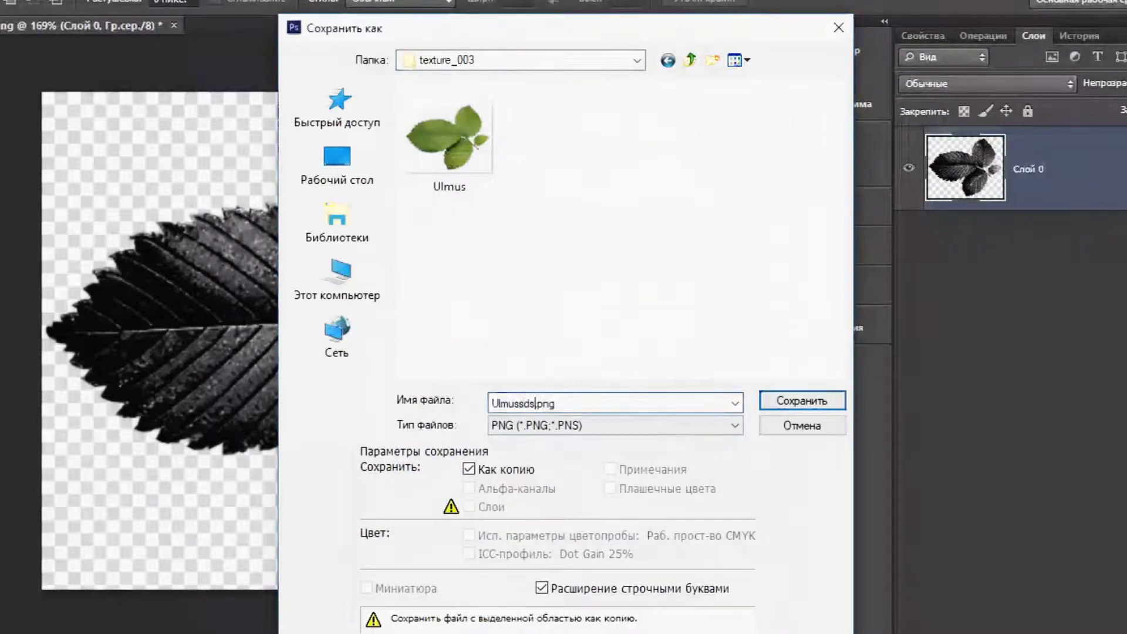
pyautogui.press('Return')
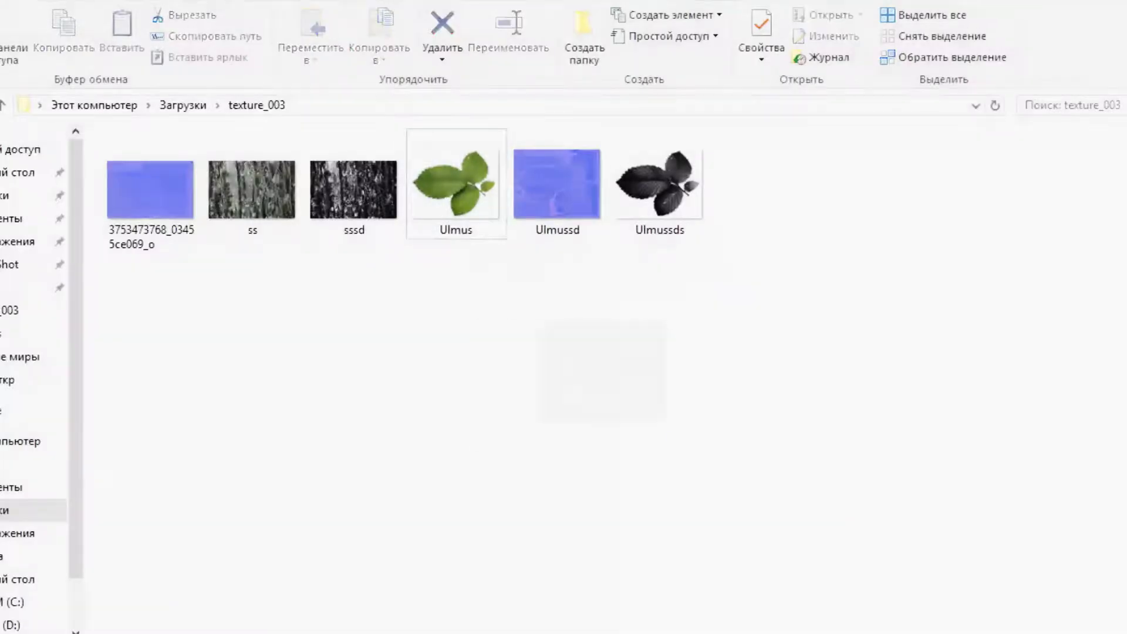
# Step: Switch from Photoshop over to the SpeedTree Modeler window
pyautogui.hotkey('alt', 'Tab')
pyautogui.press('Tab')
pyautogui.press('Tab')
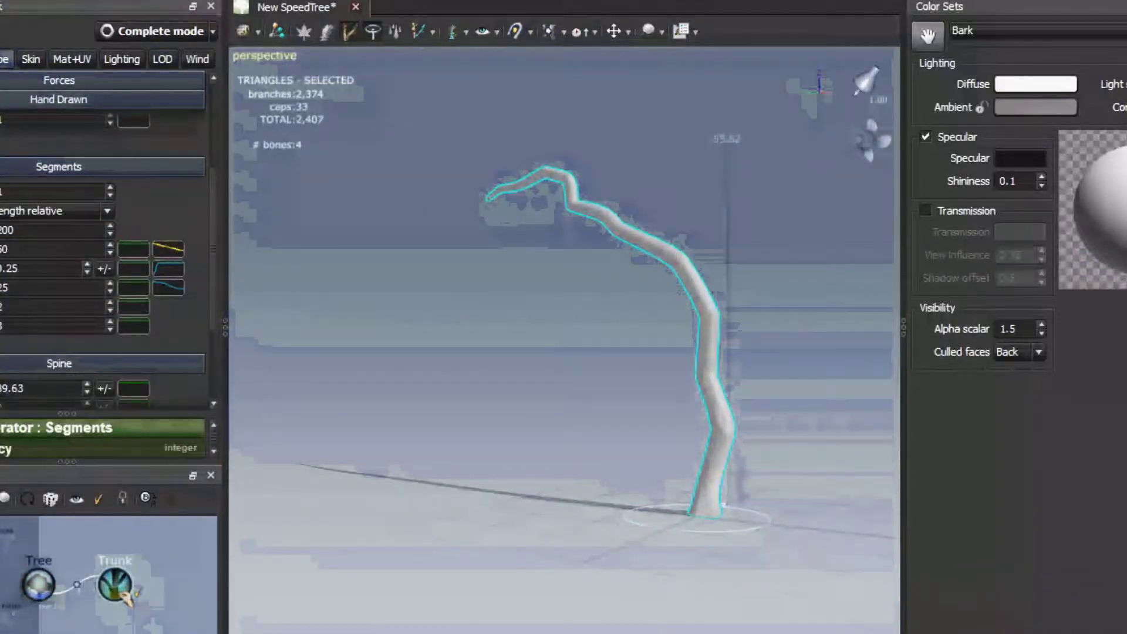
# Step: Set the trunk's length mode value to 1
pyautogui.click(58, 244)
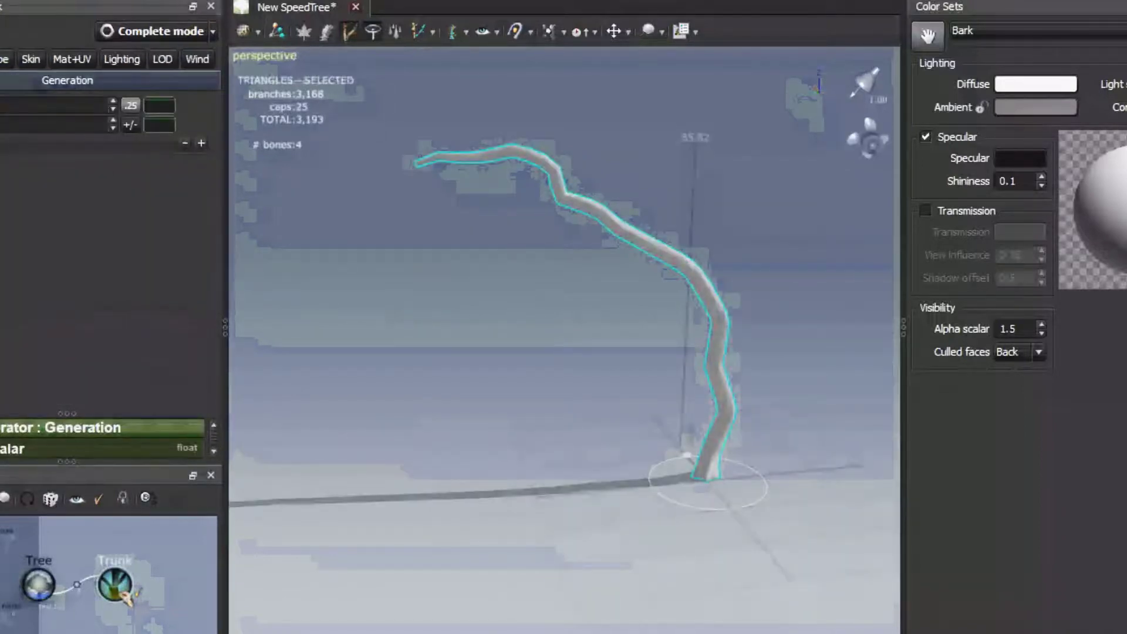
pyautogui.press('BackSpace')
pyautogui.write('1')
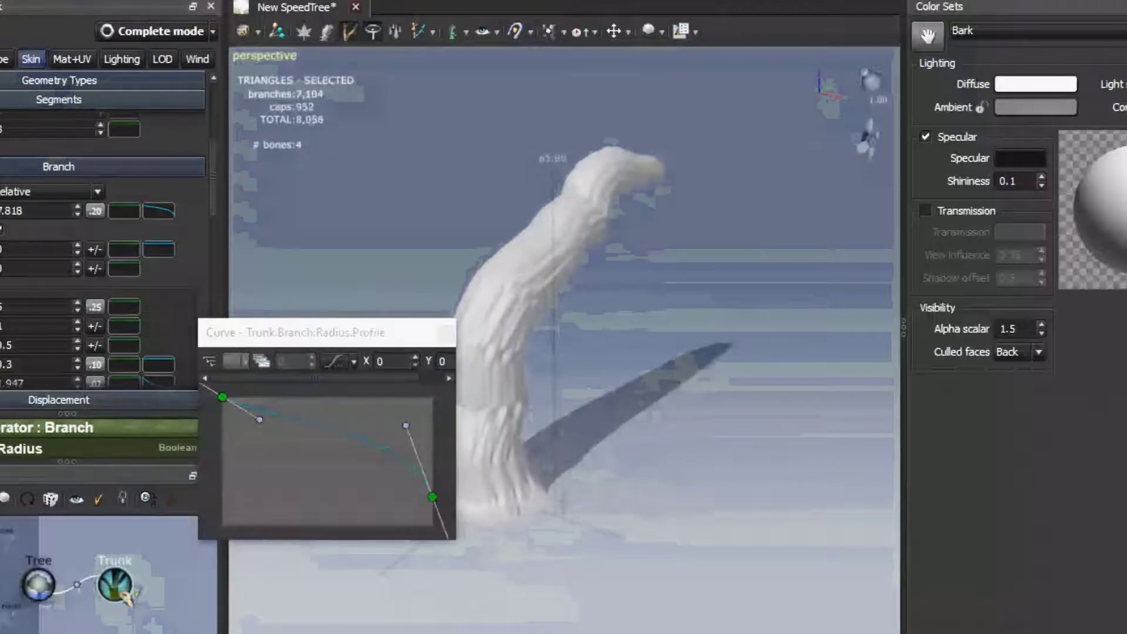
# Step: Drag the Radius.Profile curve points to thicken the base, taper the tip and lift the middle
pyautogui.moveTo(223, 519); pyautogui.dragTo(223, 461)
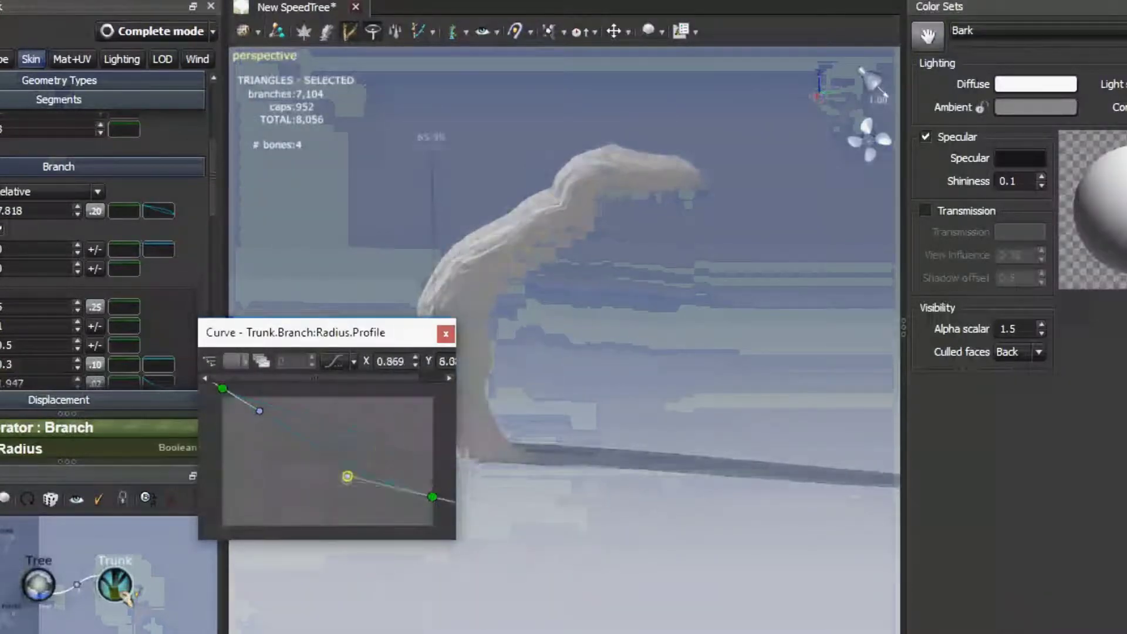
pyautogui.moveTo(350, 473); pyautogui.dragTo(345, 536)
pyautogui.moveTo(411, 530); pyautogui.dragTo(411, 500)
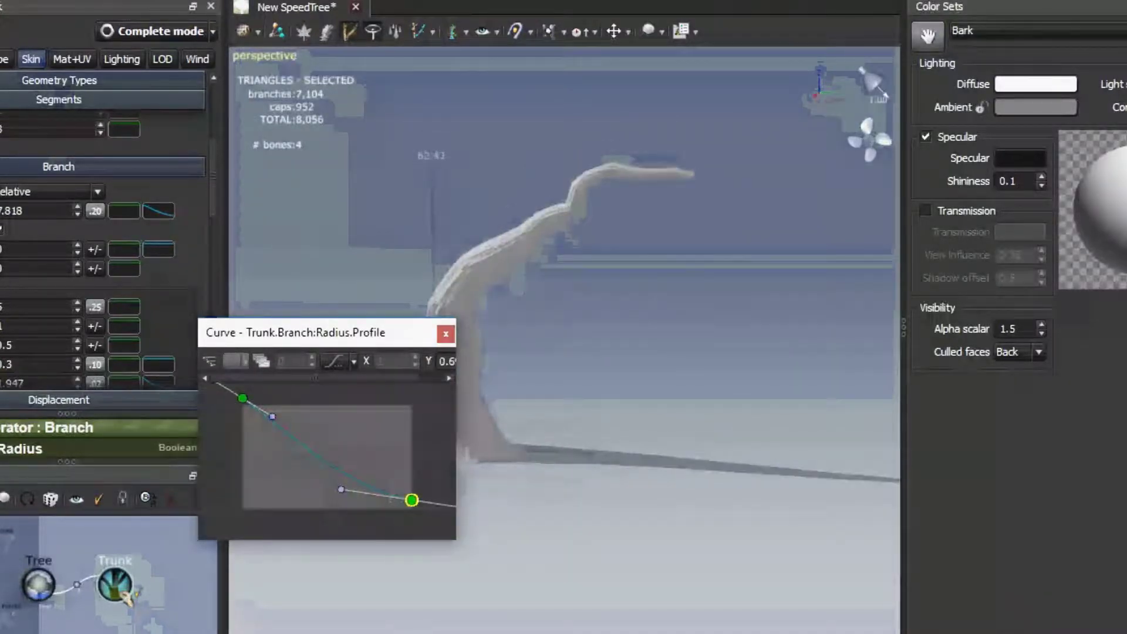
pyautogui.moveTo(324, 496); pyautogui.dragTo(329, 478)
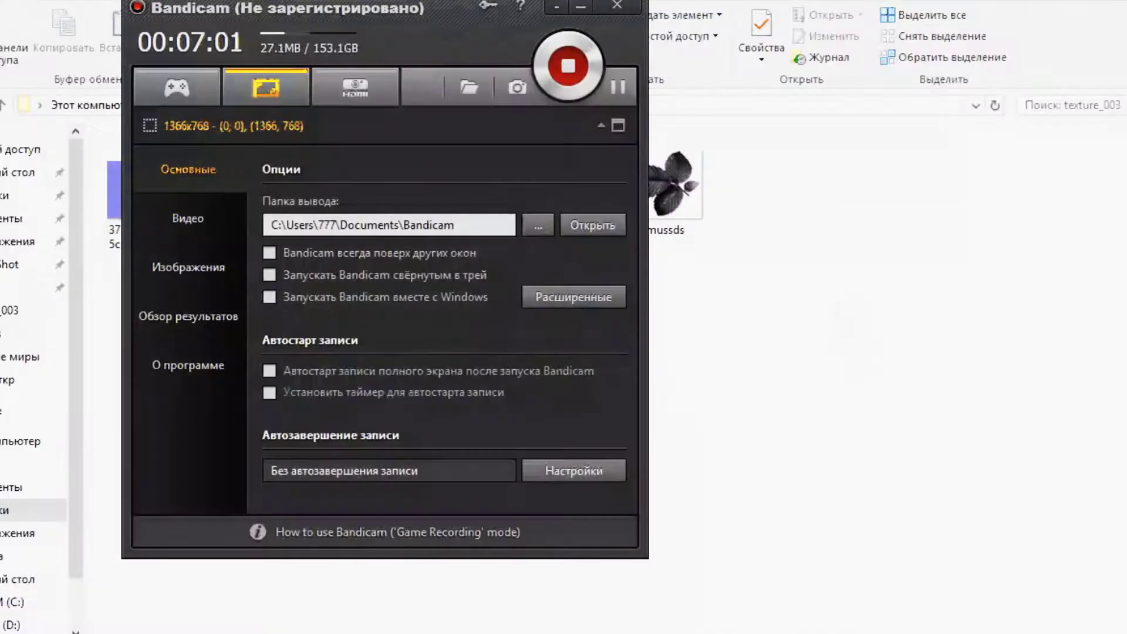
pyautogui.hotkey('alt', 'Tab')
pyautogui.hotkey('alt', 'Tab')
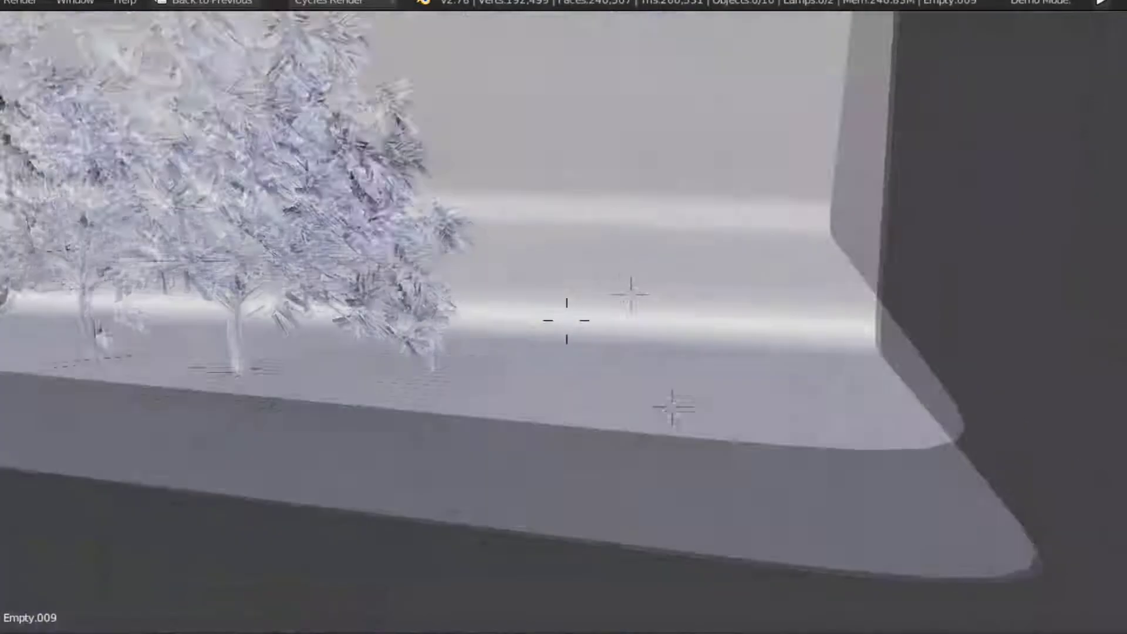
# Step: Import New SpeedTree.fbx from Downloads\texture_003 as an FBX file
pyautogui.click(3, 2)
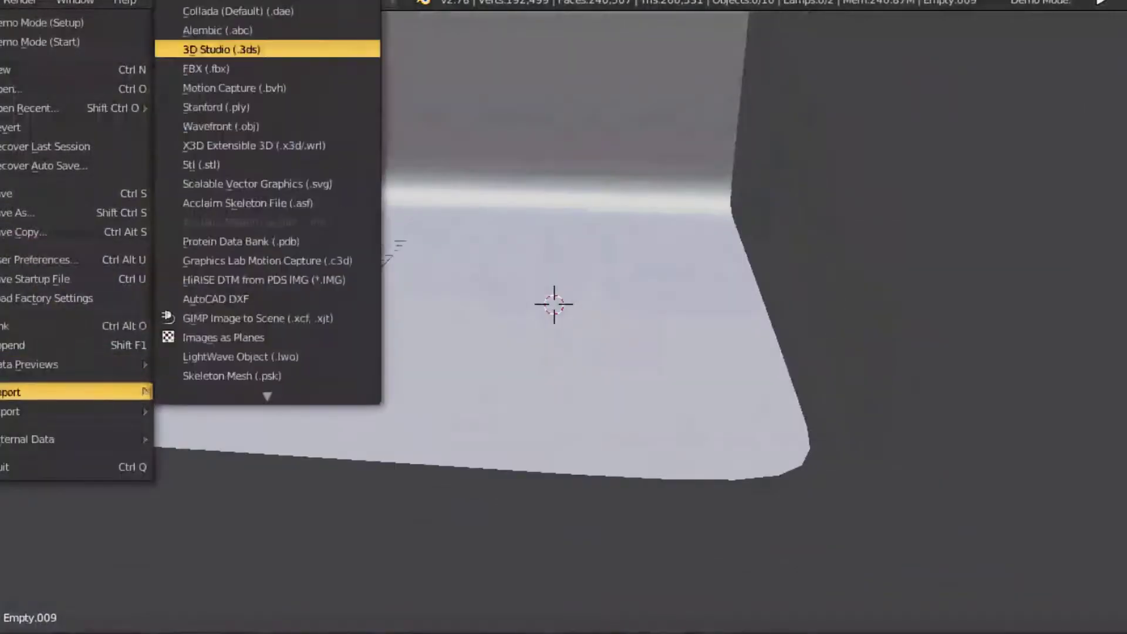
pyautogui.click(206, 69)
pyautogui.click(224, 159)
pyautogui.click(370, 164)
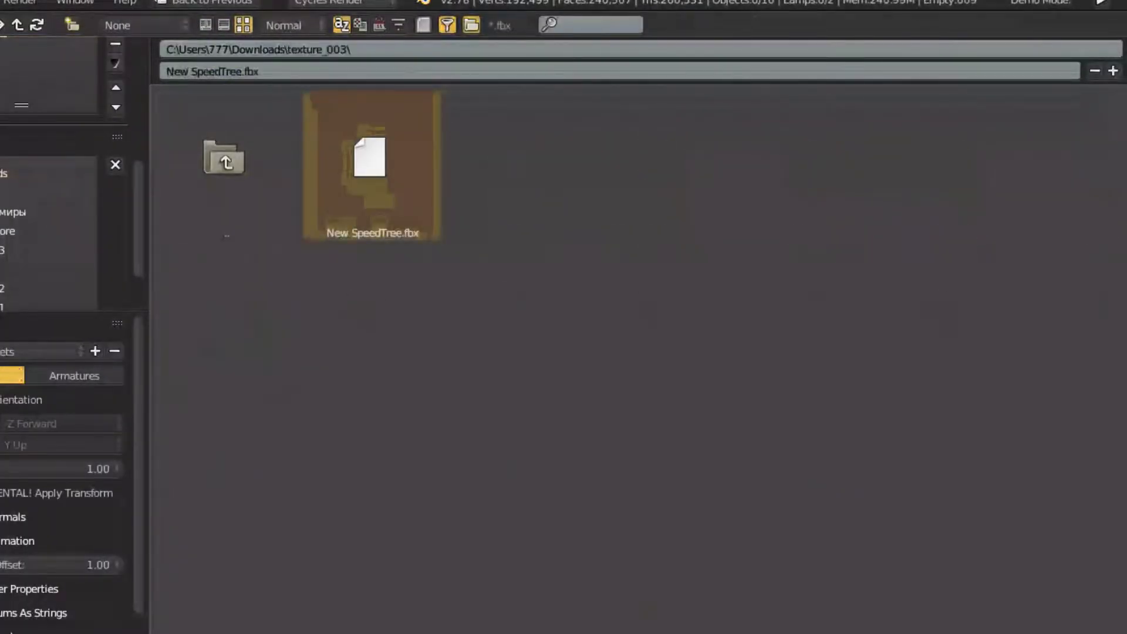
pyautogui.press('Return')
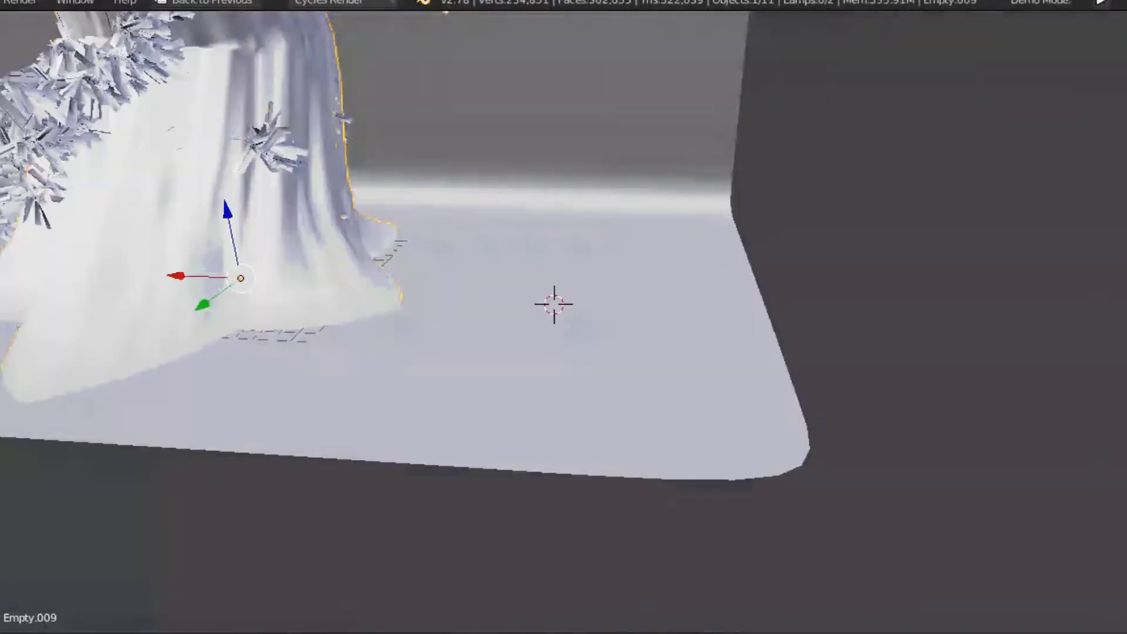
pyautogui.press('Return')
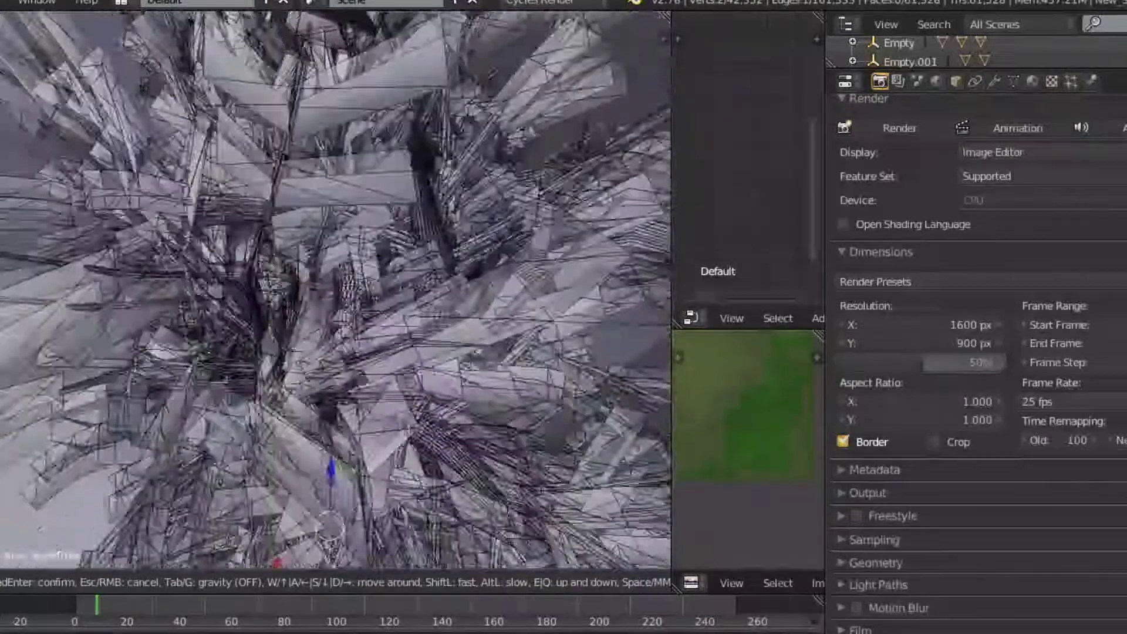
# Step: In Edit Mode, separate the tree's ss bark geometry into its own object, New_SpeedTree.001
pyautogui.press('Return')
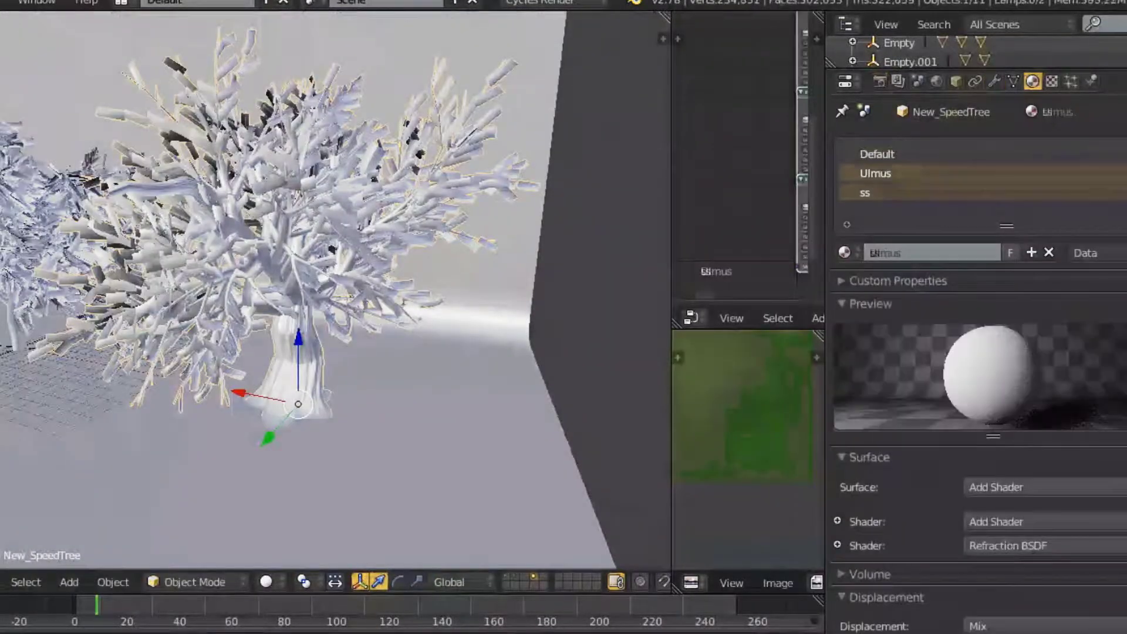
pyautogui.press('Tab')
pyautogui.click(587, 215)
pyautogui.hotkey('ctrl', 's')
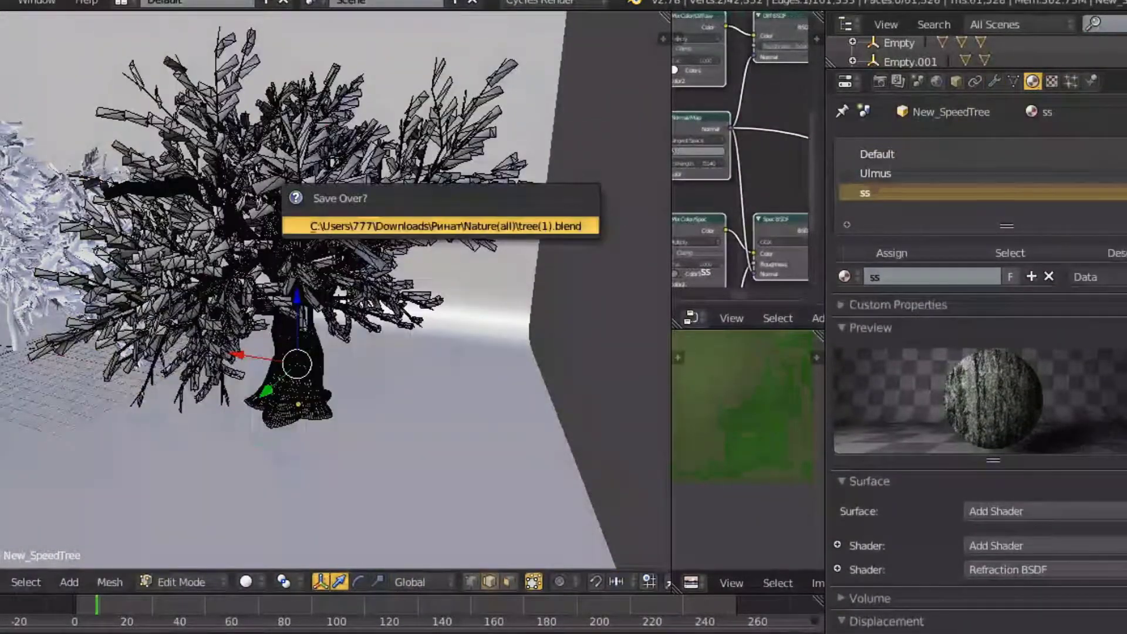
pyautogui.press('Tab')
pyautogui.press('Escape')
pyautogui.press('p')
pyautogui.hotkey('alt', 'Tab')
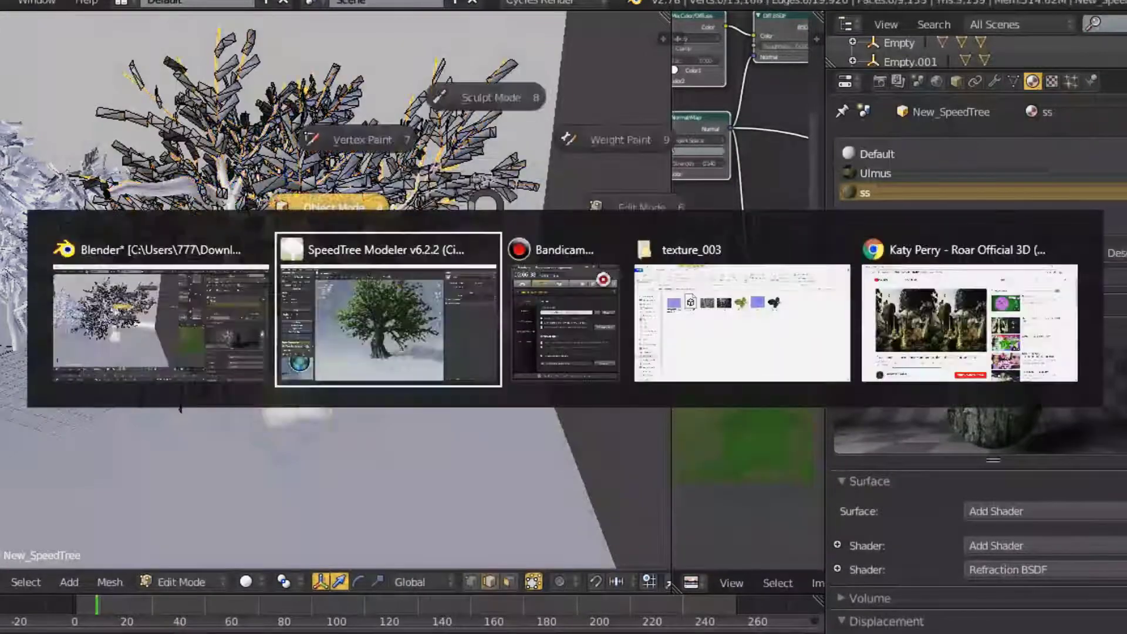
pyautogui.hotkey('alt', 'Tab')
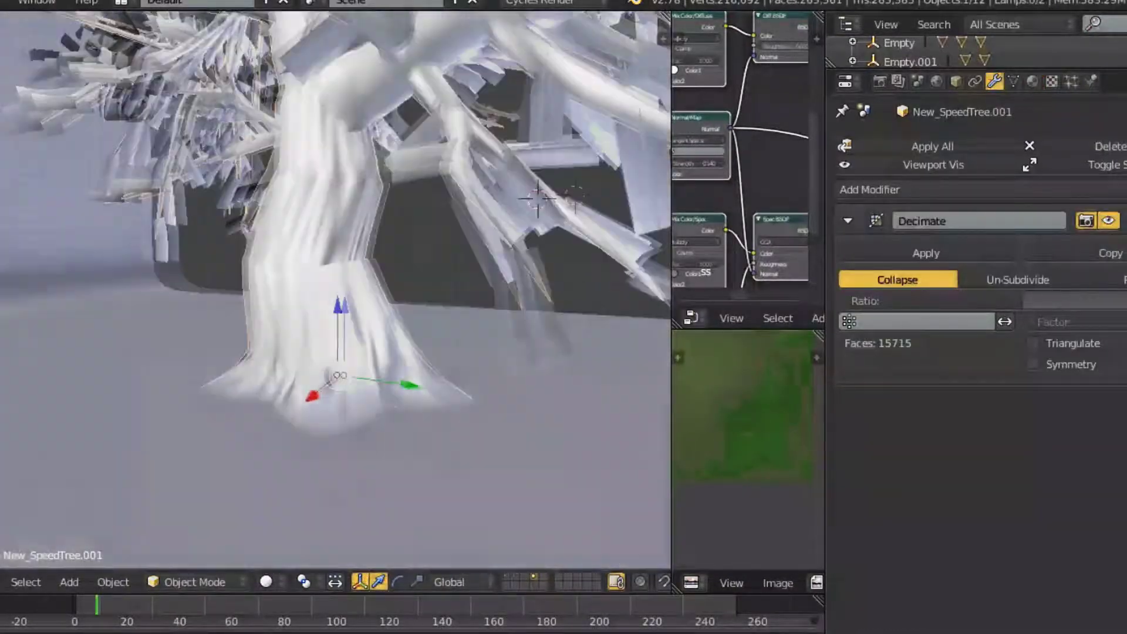
# Step: Zoom out and switch the viewport to Rendered shading to preview the separated trunk
pyautogui.scroll(-5, 460, 220)
pyautogui.scroll(-2, 460, 220)
pyautogui.press('z')
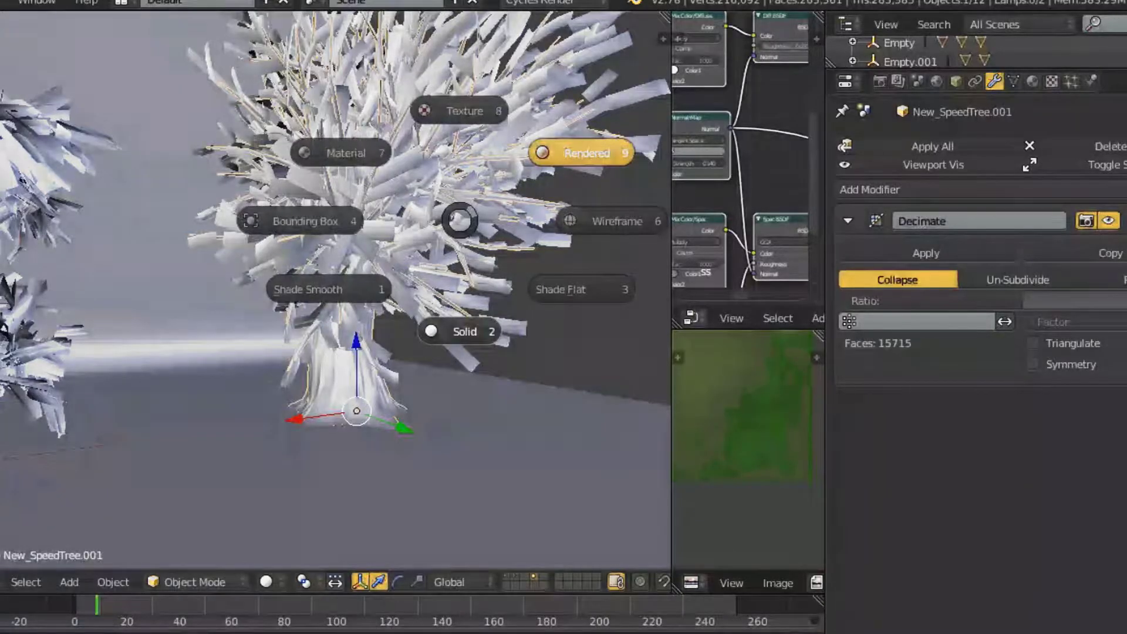
pyautogui.click(582, 153)
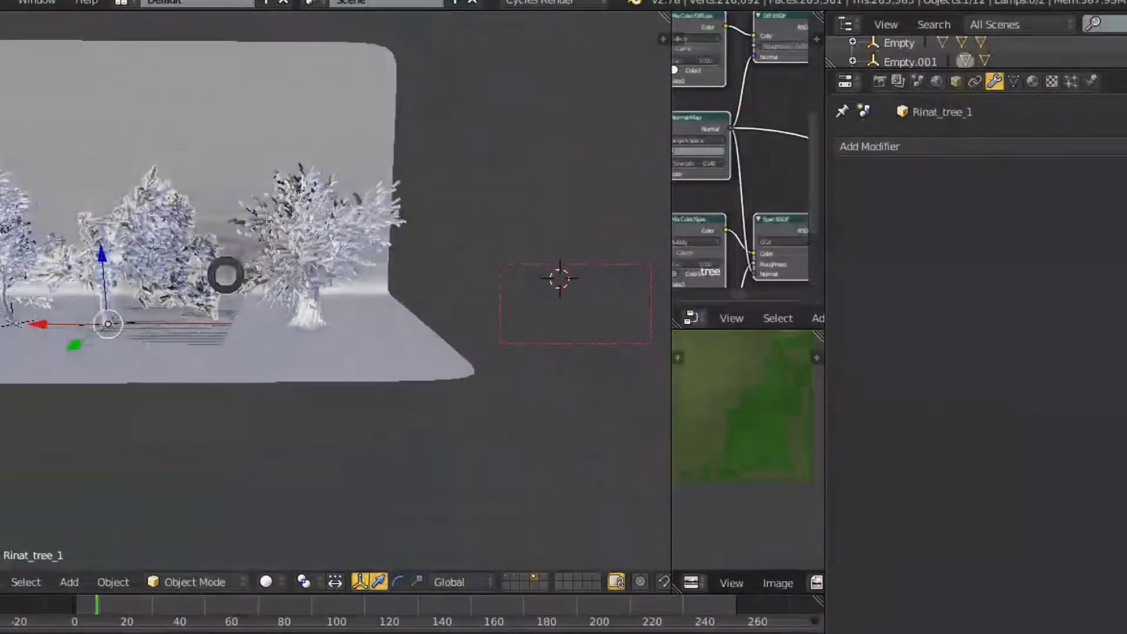
pyautogui.press('Tab')
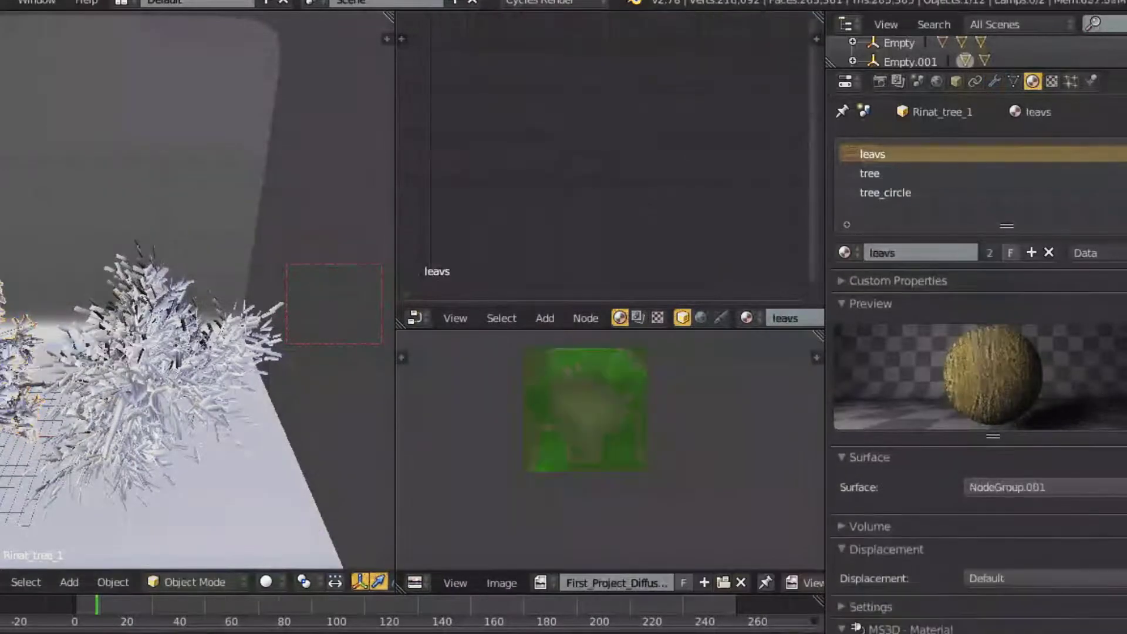
# Step: Inside the leaf node group, link Add Shader to Group Output and load the normal map image
pyautogui.press('Tab')
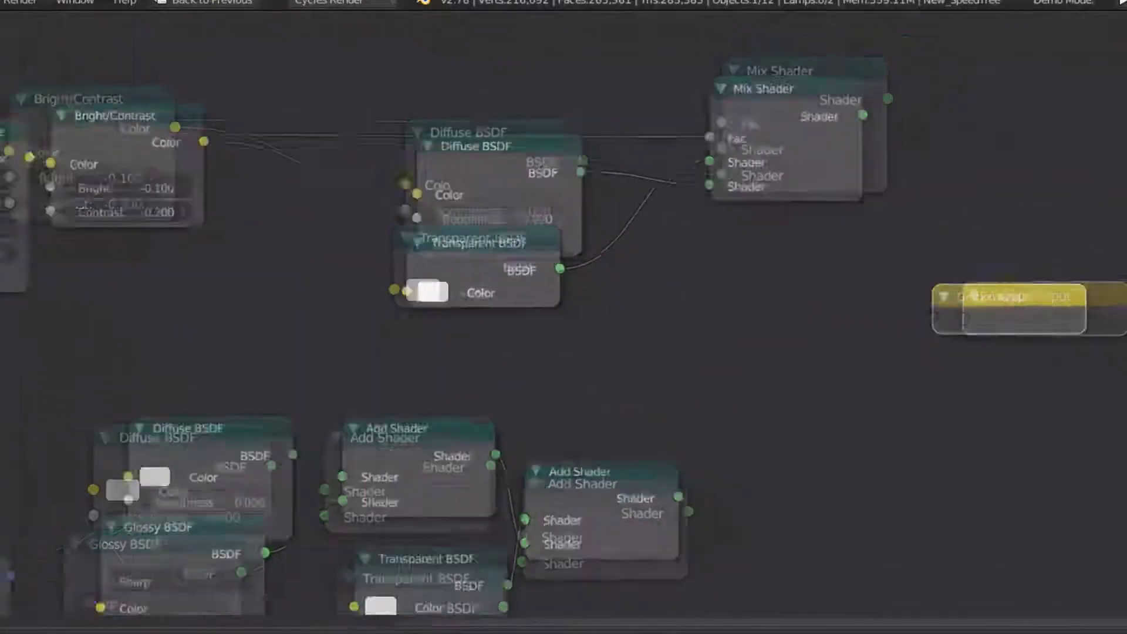
pyautogui.moveTo(806, 373); pyautogui.dragTo(879, 337)
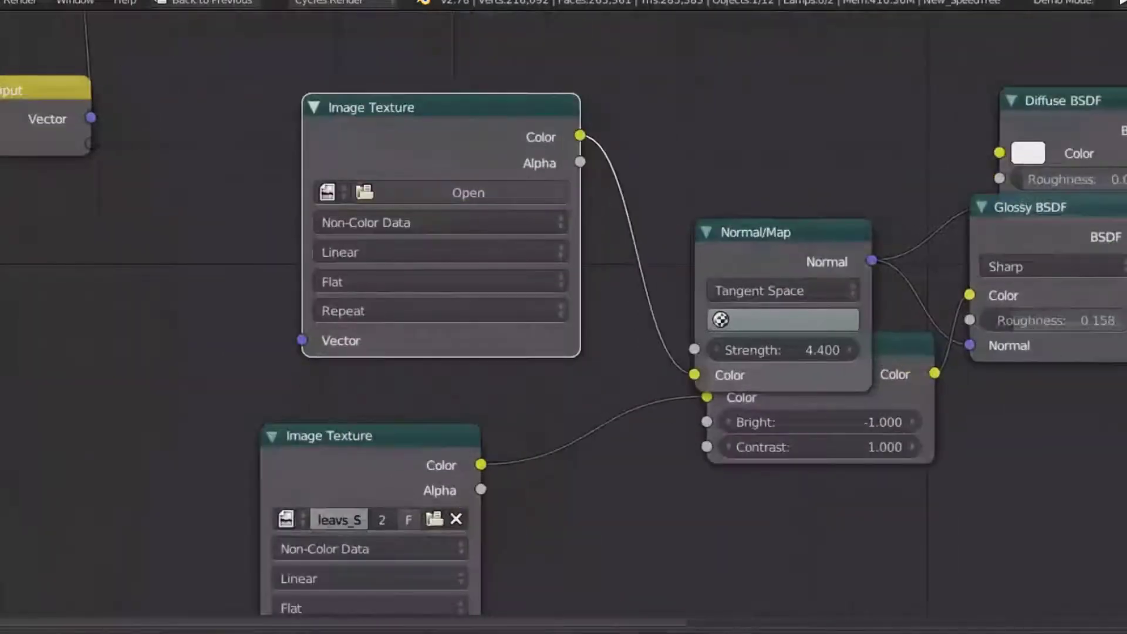
pyautogui.click(554, 189)
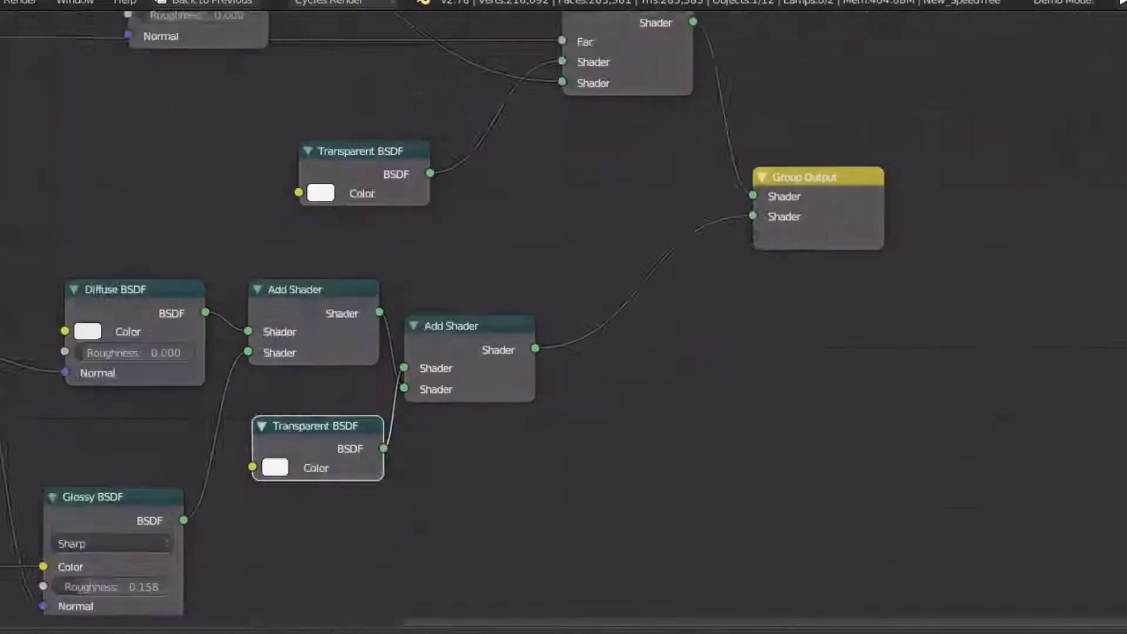
# Step: Add a Material Output node to the Ulmus node tree
pyautogui.hotkey('shift', 'a')
pyautogui.press('Return')
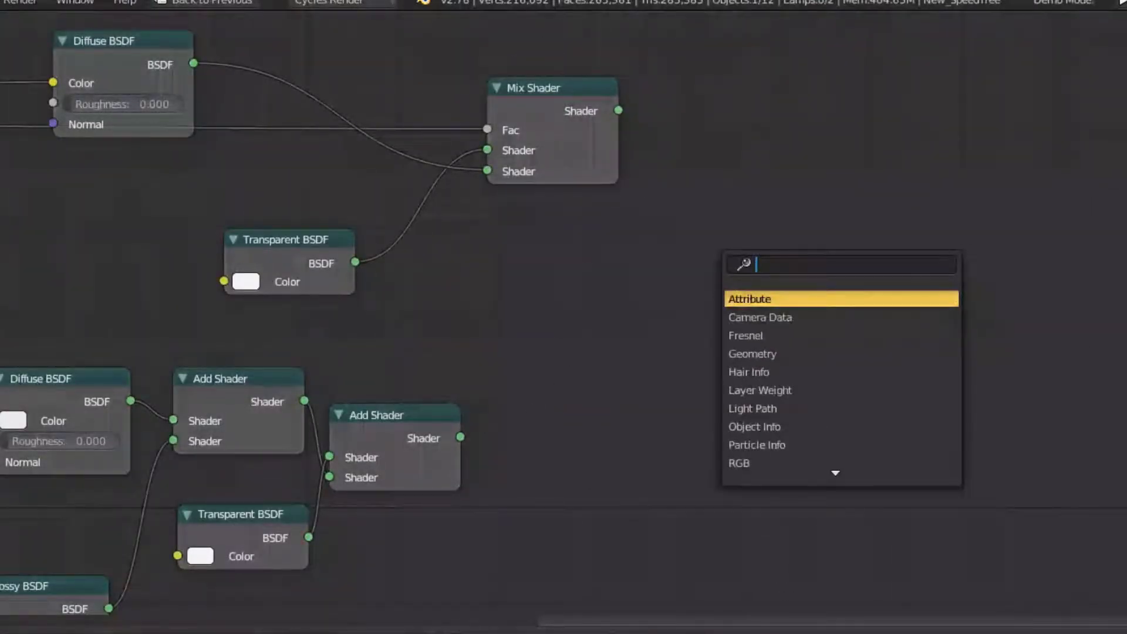
pyautogui.write('out')
pyautogui.press('Down')
pyautogui.press('Return')
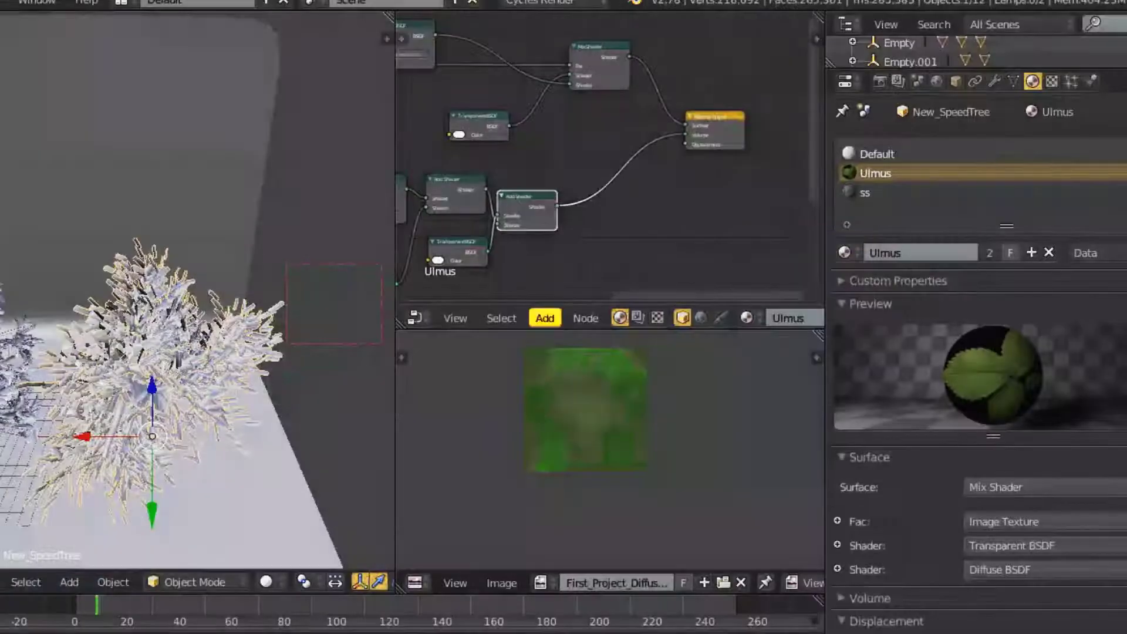
# Step: Preview the leaves in Rendered shading with a render border drawn around the foliage
pyautogui.press('z')
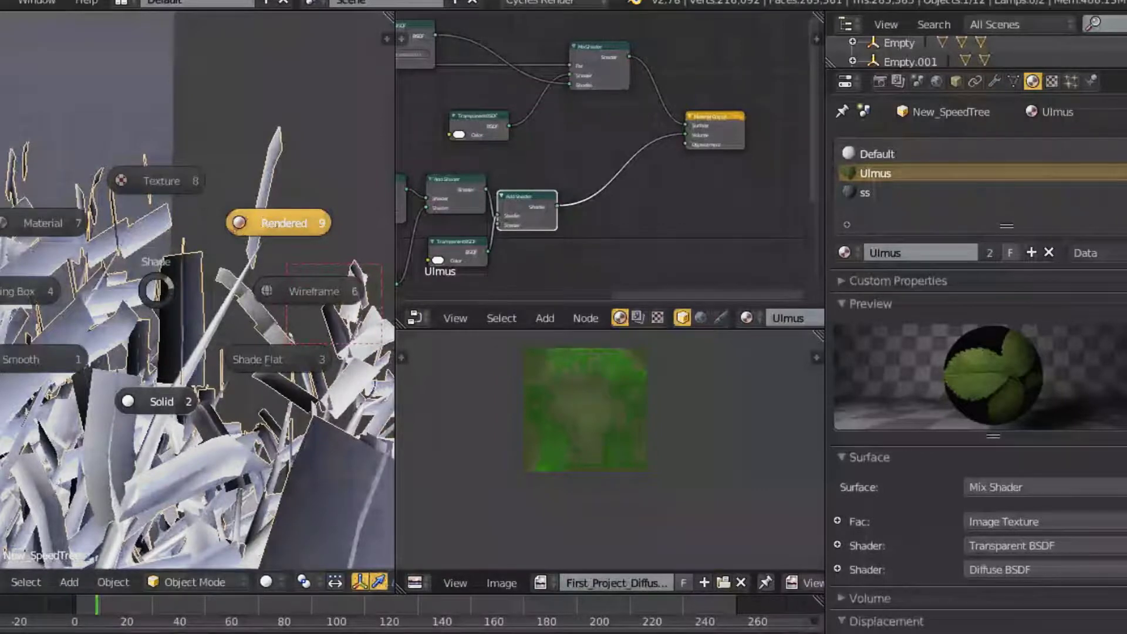
pyautogui.click(279, 223)
pyautogui.hotkey('ctrl', 's')
pyautogui.hotkey('ctrl', 'b')
pyautogui.moveTo(176, 81); pyautogui.dragTo(369, 438)
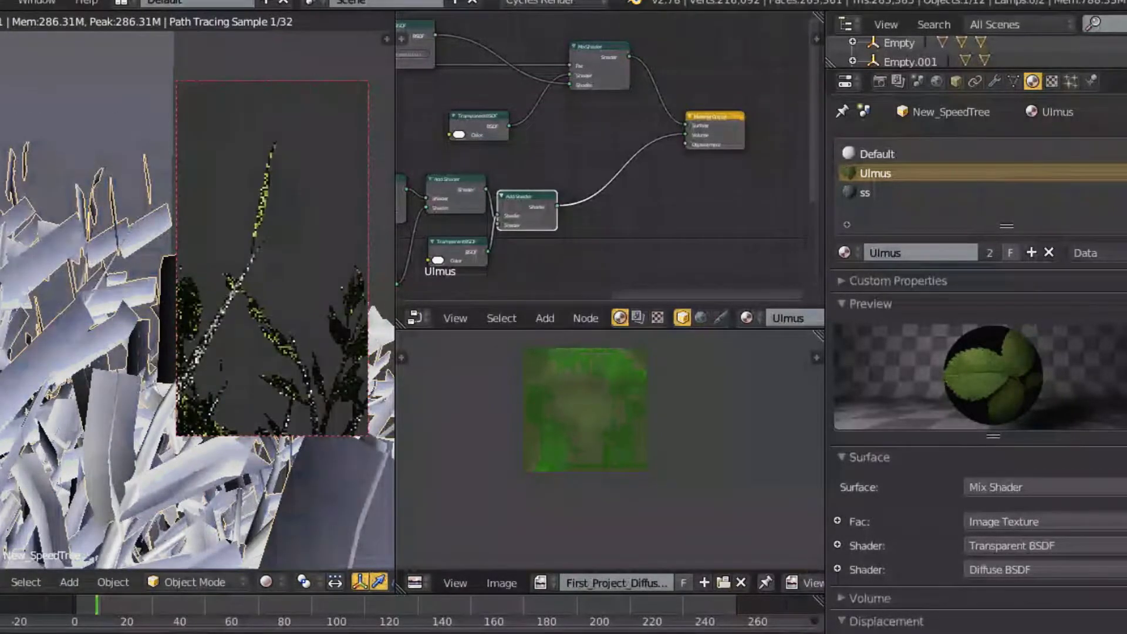
pyautogui.moveTo(194, 293); pyautogui.dragTo(246, 282, button='middle')
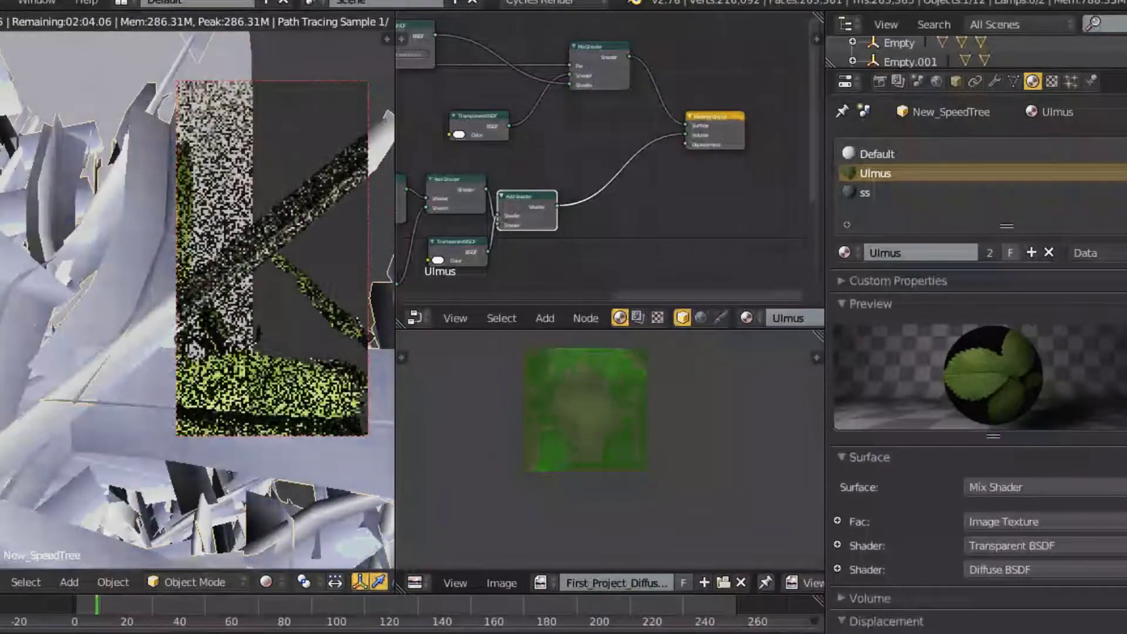
# Step: Return to Solid shading and maximise the 3D viewport around the tree
pyautogui.press('z')
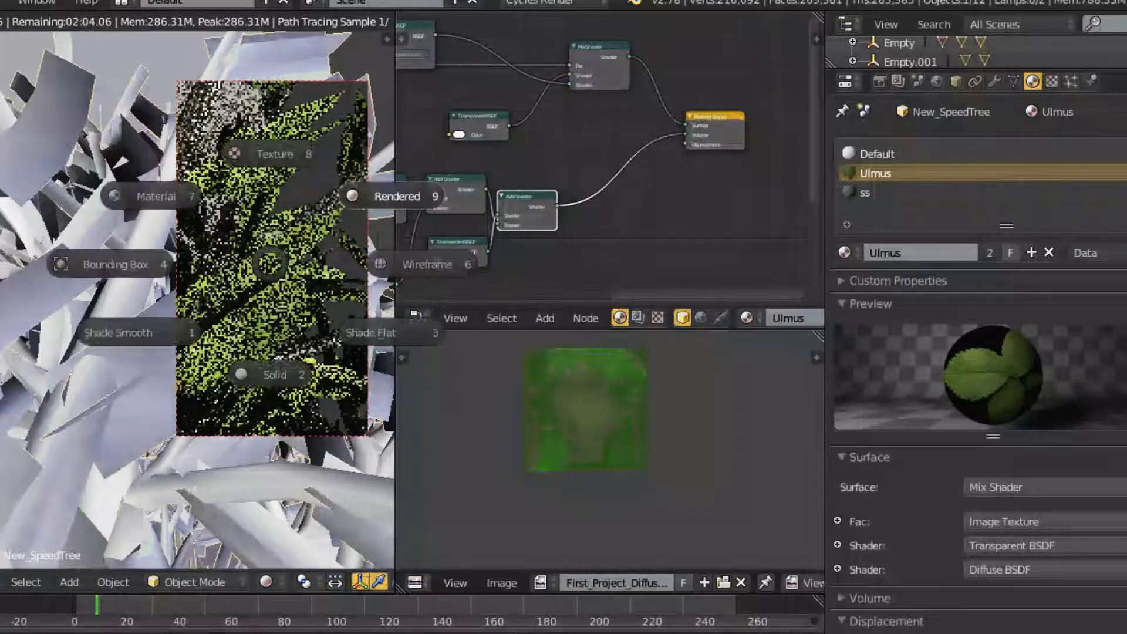
pyautogui.click(265, 387)
pyautogui.hotkey('ctrl', 'space')
pyautogui.scroll(3, 564, 317)
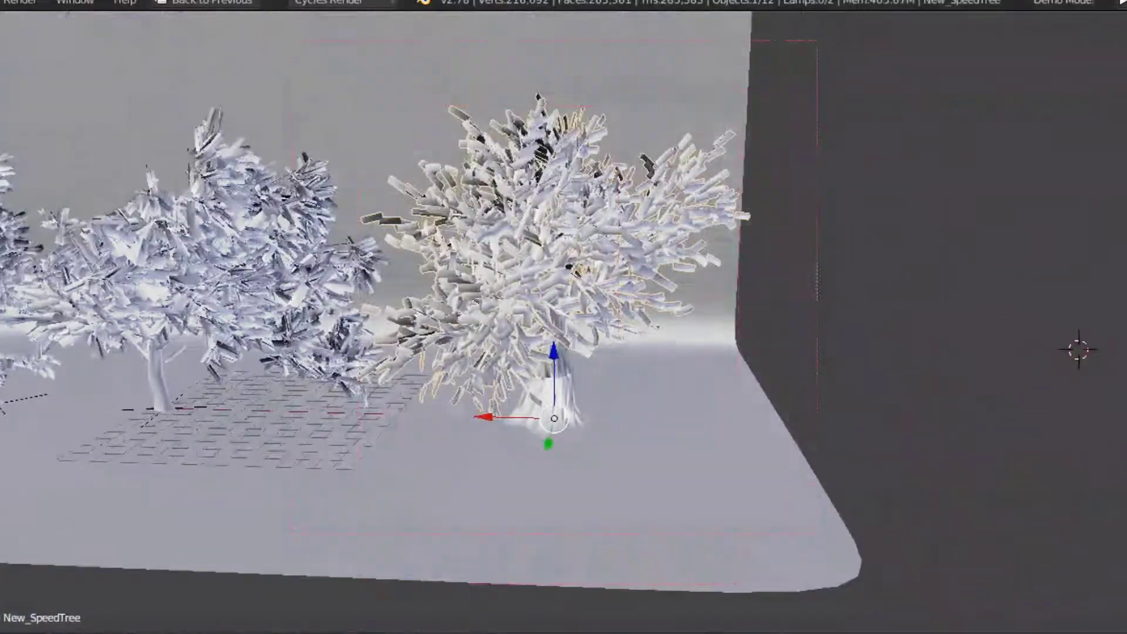
# Step: Show a Cycles Rendered preview and zoom in on the New_SpeedTree trunk's bark texture
pyautogui.press('z')
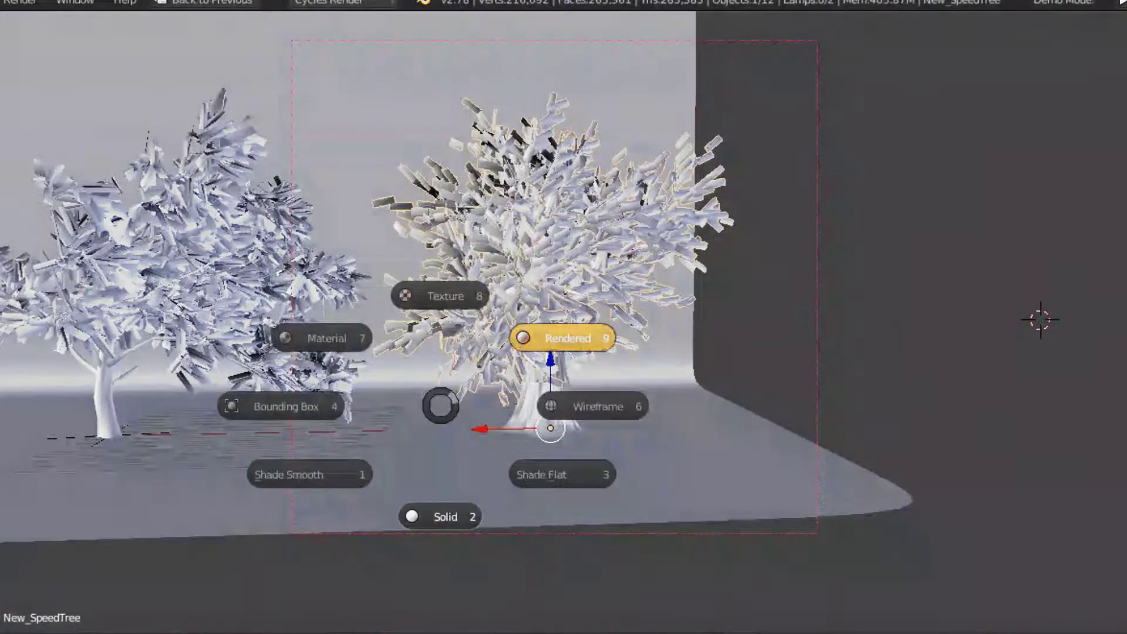
pyautogui.click(562, 338)
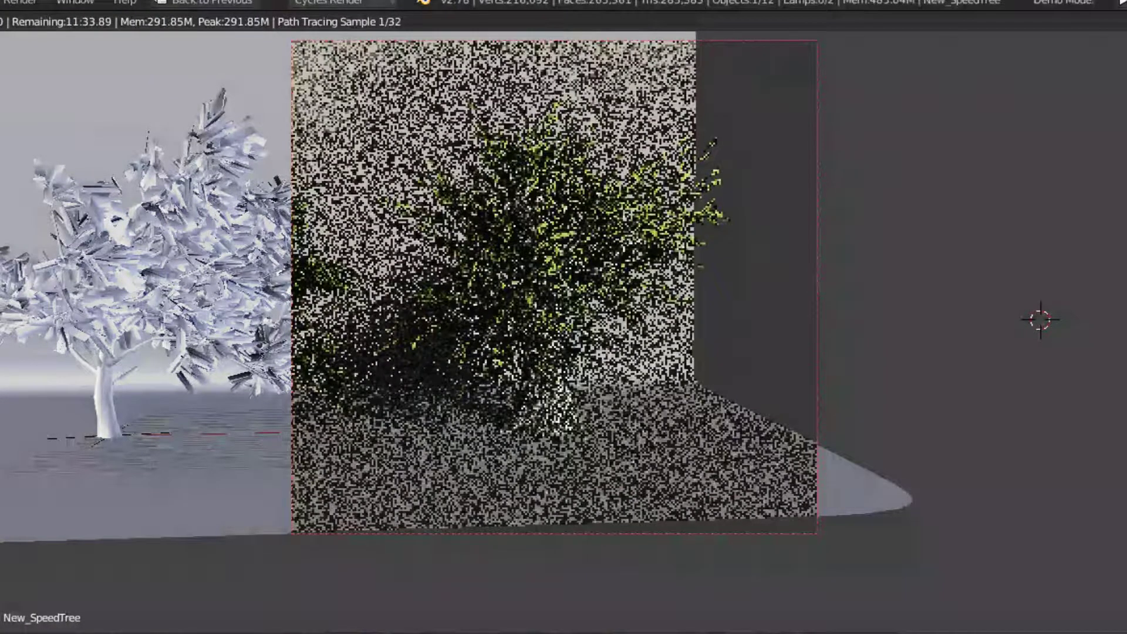
pyautogui.scroll(2, 564, 332)
pyautogui.scroll(3, 564, 332)
pyautogui.scroll(3, 564, 332)
pyautogui.scroll(3, 564, 332)
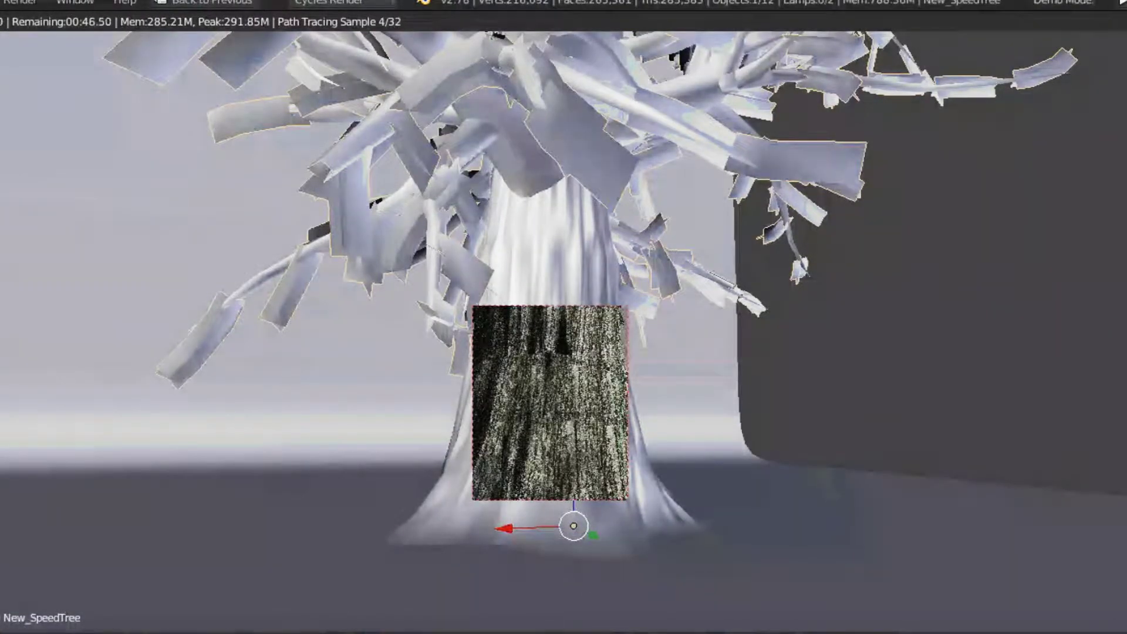